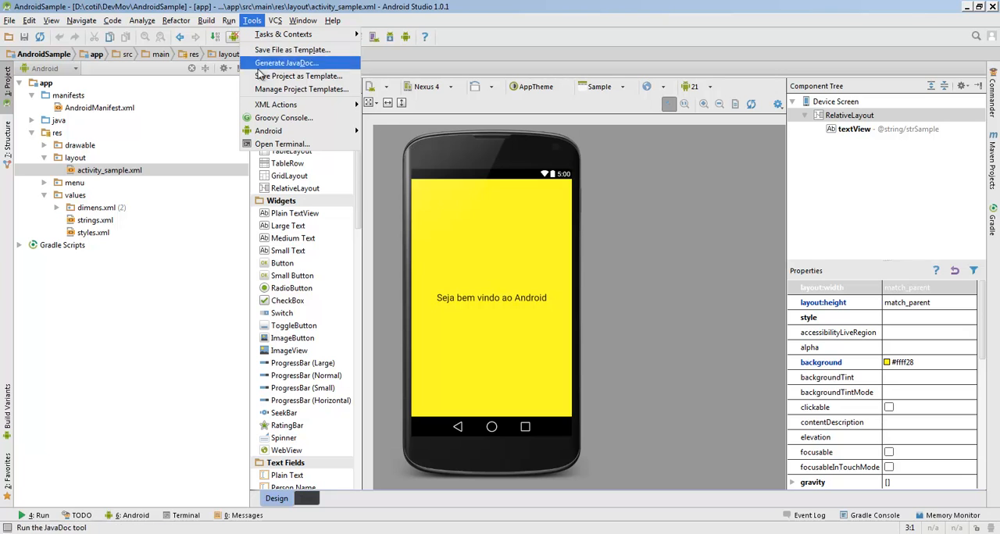
pyautogui.moveTo(260, 133)
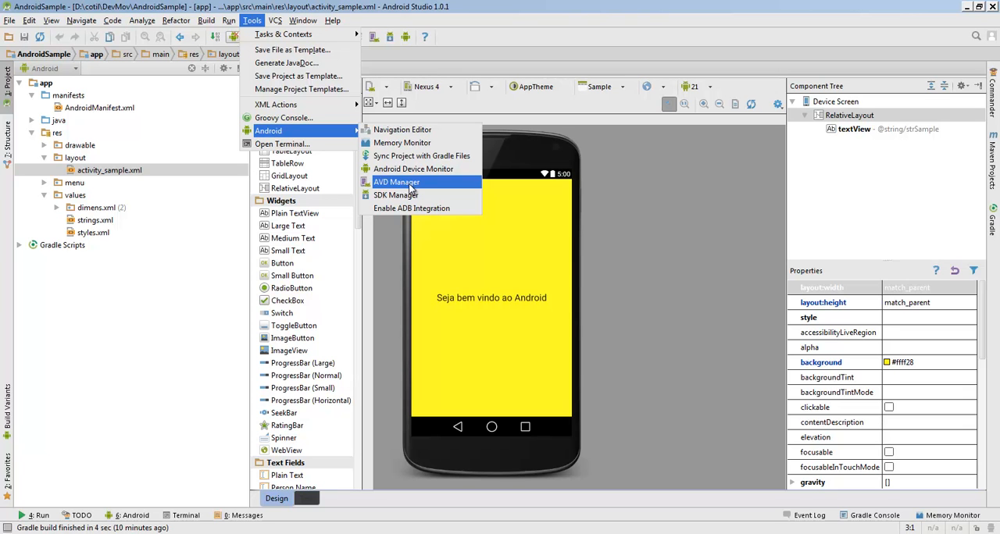
pyautogui.click(516, 11)
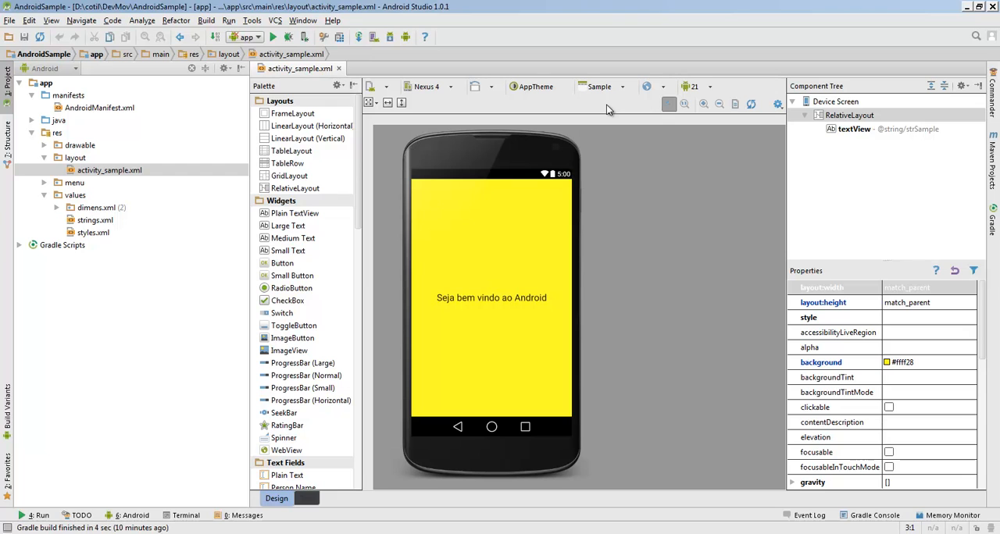
# Launch the standalone AVD Manager from a Windows command prompt with android avd, view its device list, and close both windows
pyautogui.press('super+r')
pyautogui.press('Return')
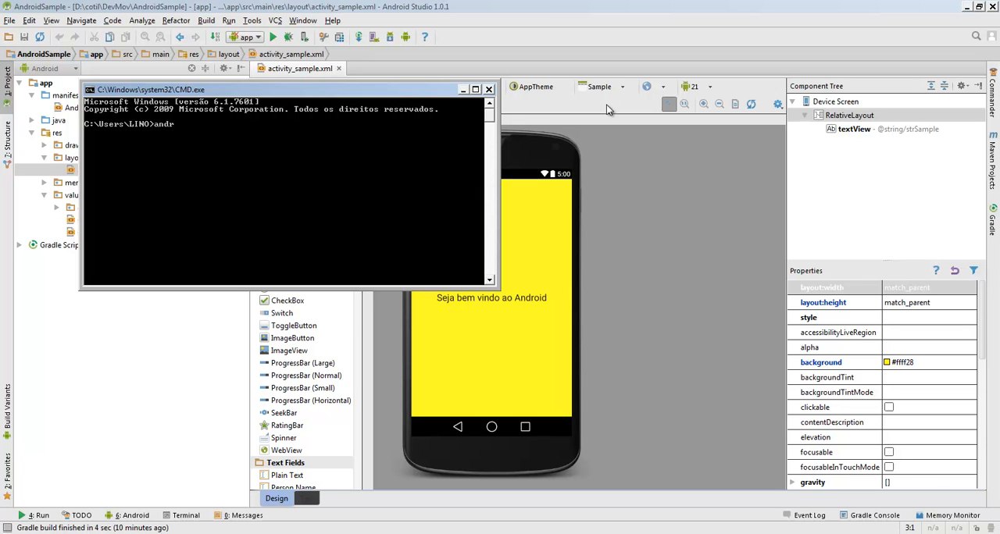
pyautogui.write('android avd')
pyautogui.press('Return')
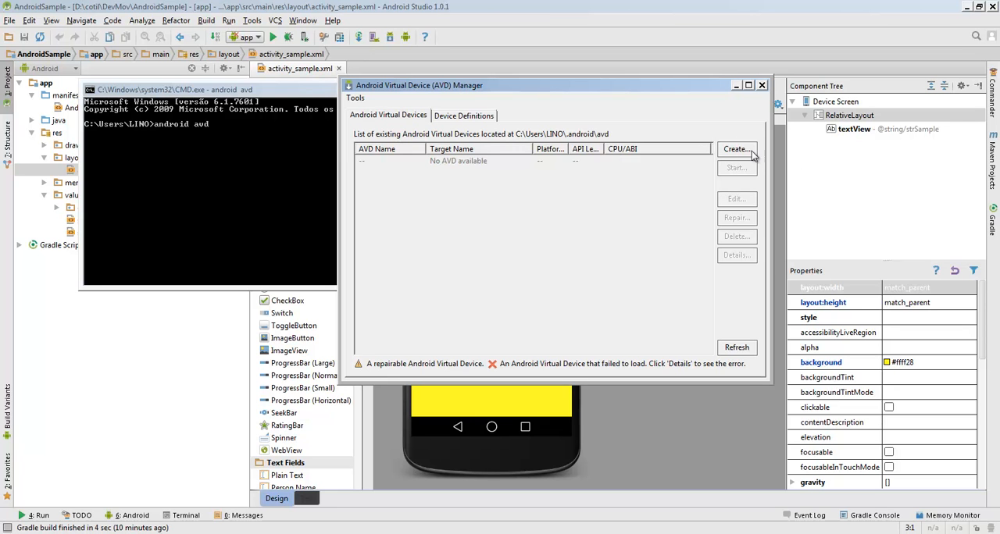
pyautogui.click(762, 87)
pyautogui.click(489, 89)
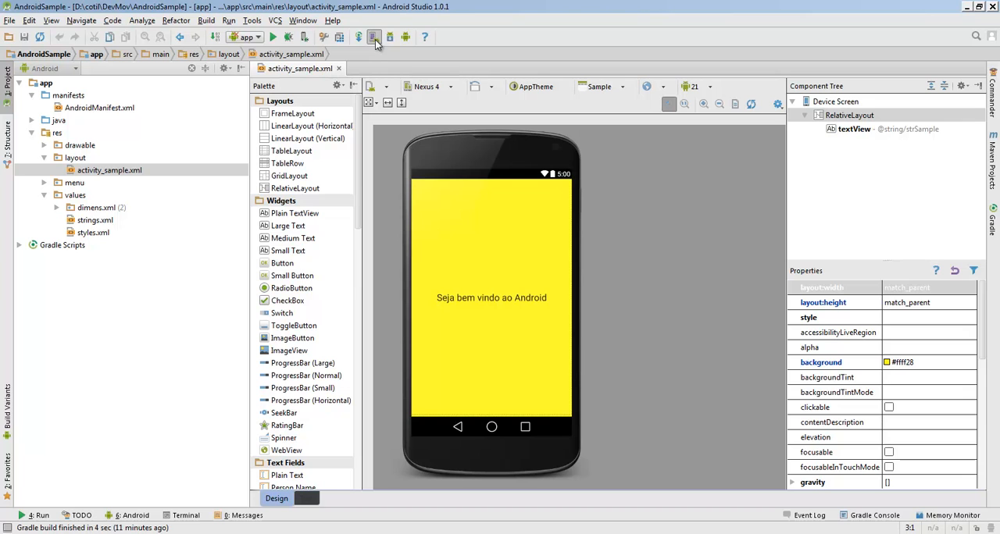
# Start creating a virtual device in Android Studio's AVD Manager and choose the Nexus 4 phone as its hardware definition
pyautogui.click(373, 38)
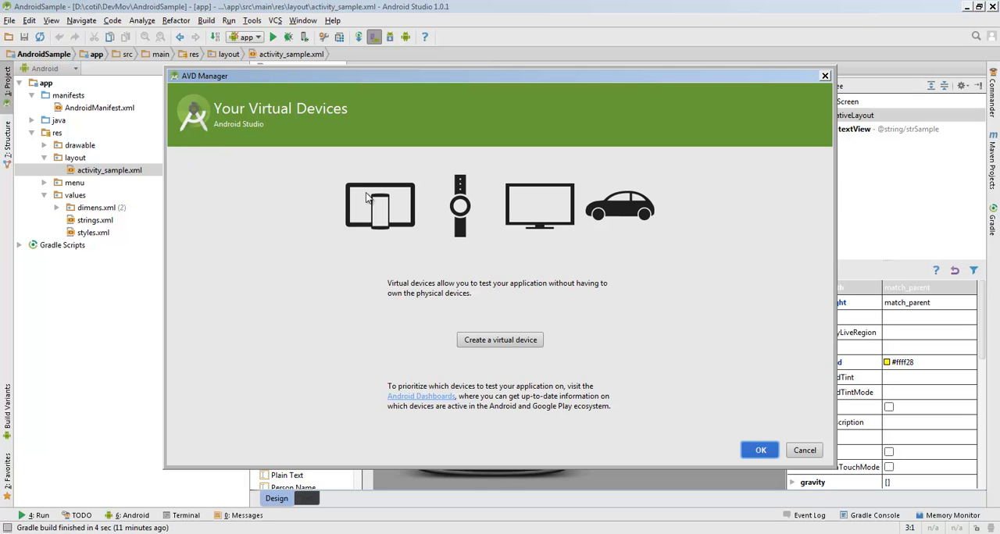
pyautogui.click(498, 341)
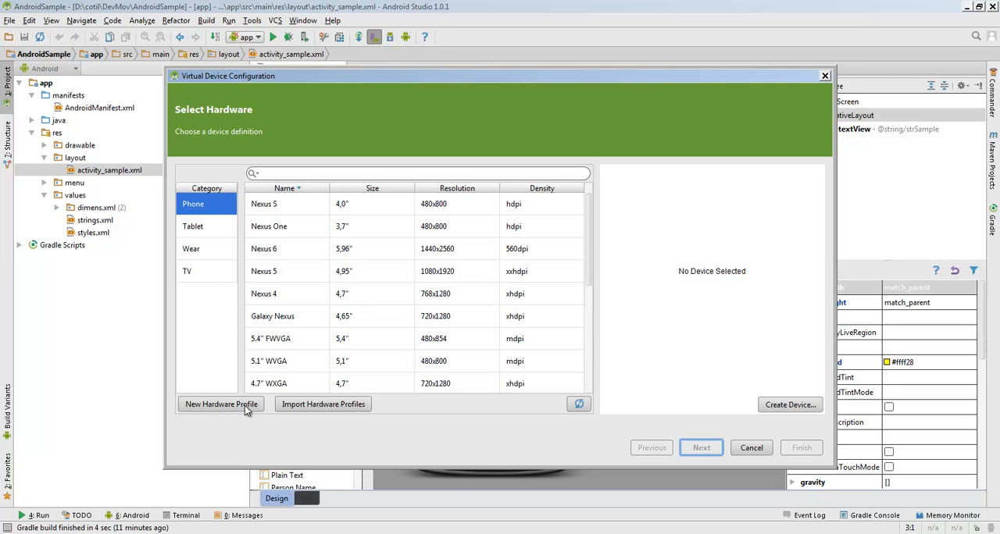
pyautogui.click(280, 301)
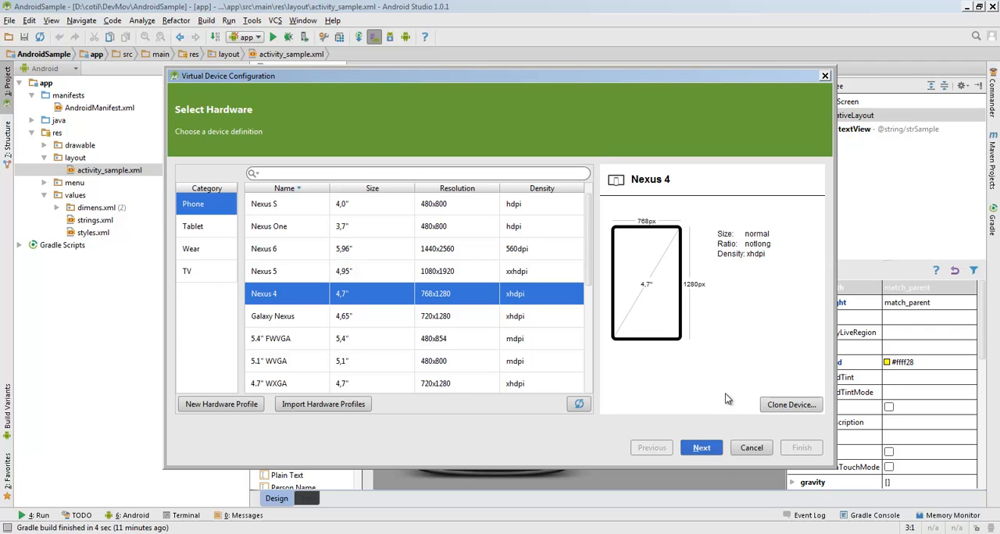
pyautogui.click(701, 447)
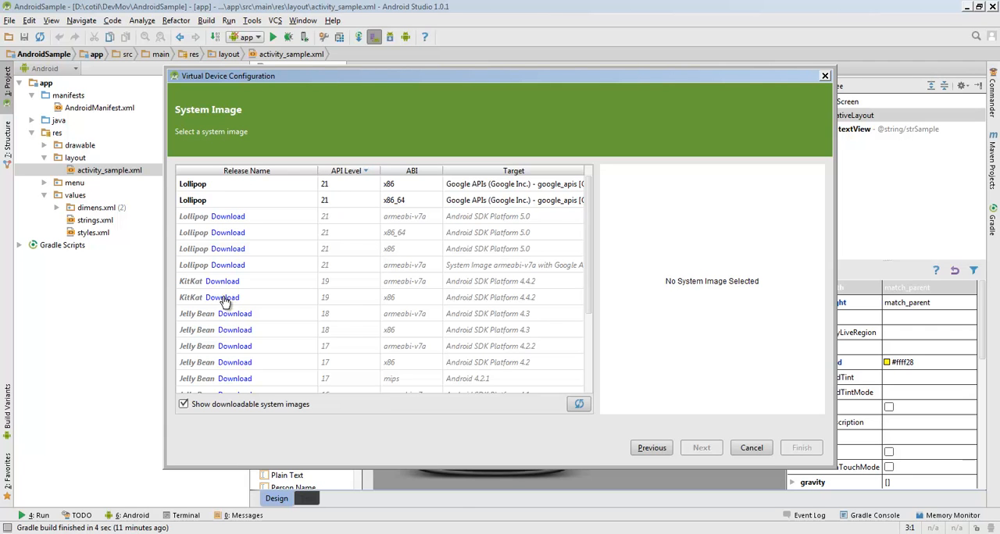
# Download and install the Lollipop API 21 armeabi-v7a system image for Android SDK Platform 5.0, accepting its license agreement
pyautogui.scroll(-3, 348, 310)
pyautogui.scroll(3, 352, 306)
pyautogui.click(469, 222)
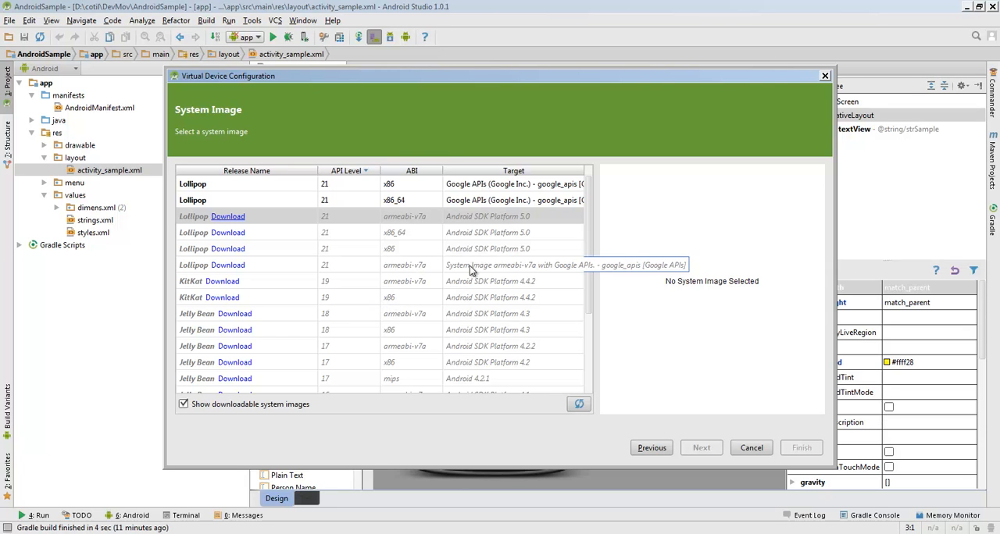
pyautogui.scroll(-3, 480, 309)
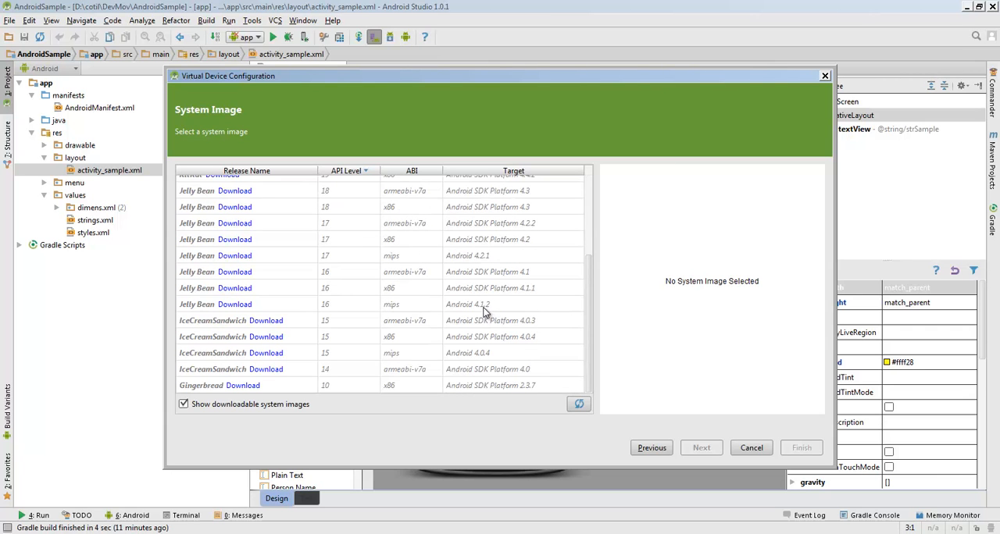
pyautogui.scroll(3, 492, 306)
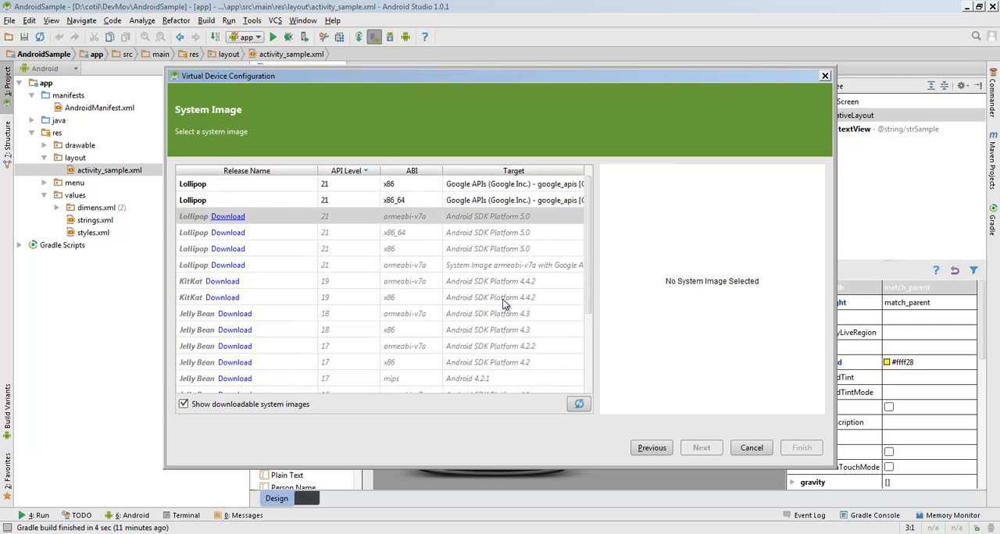
pyautogui.click(229, 216)
pyautogui.click(787, 403)
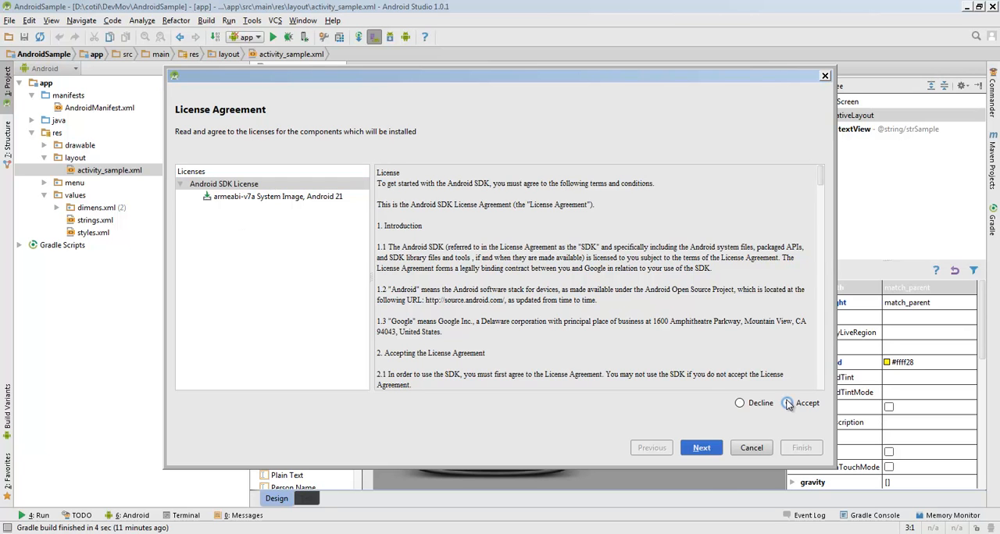
pyautogui.click(701, 448)
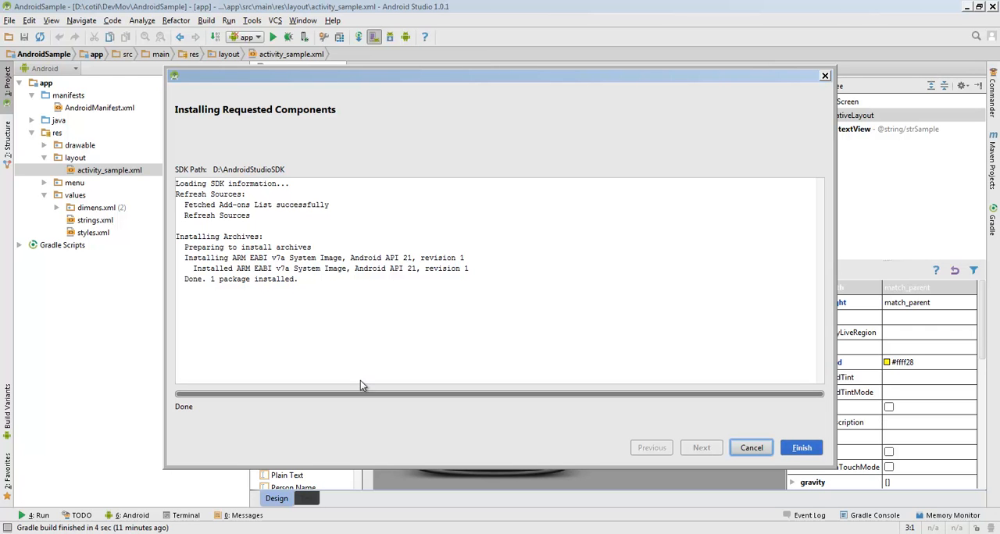
pyautogui.click(804, 448)
# Choose the Lollipop API 21 armeabi-v7a image targeting Android 5.0.1 and continue to the configuration verification
pyautogui.click(285, 218)
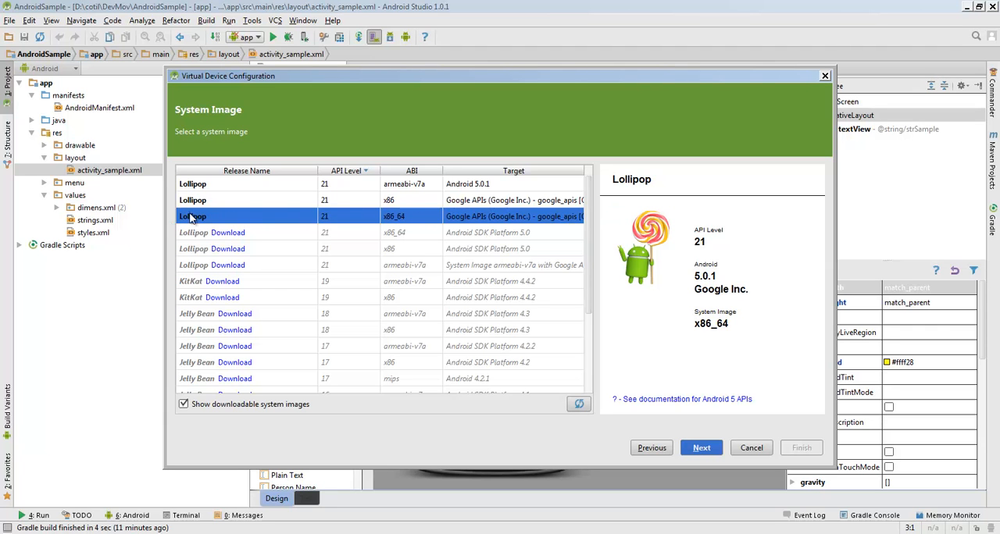
pyautogui.click(472, 188)
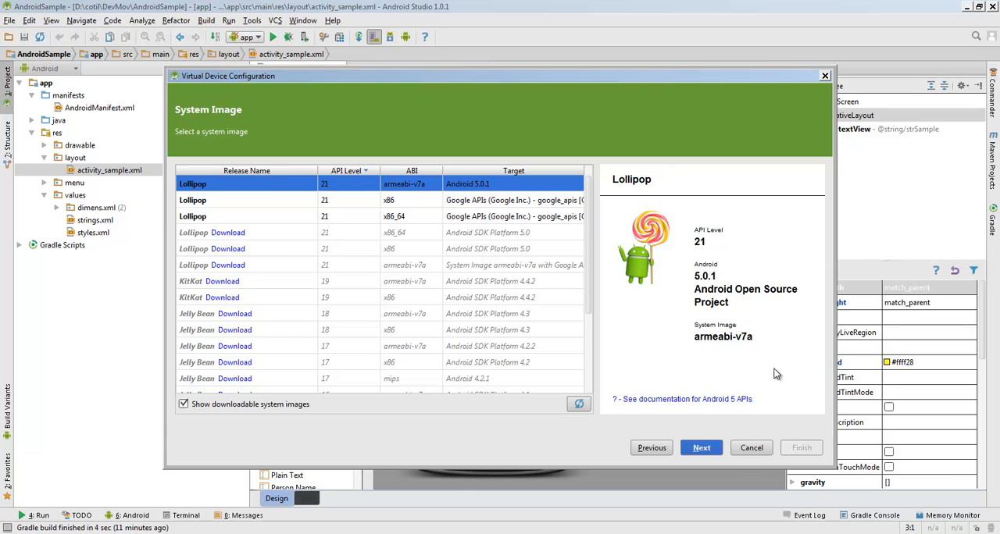
pyautogui.click(706, 450)
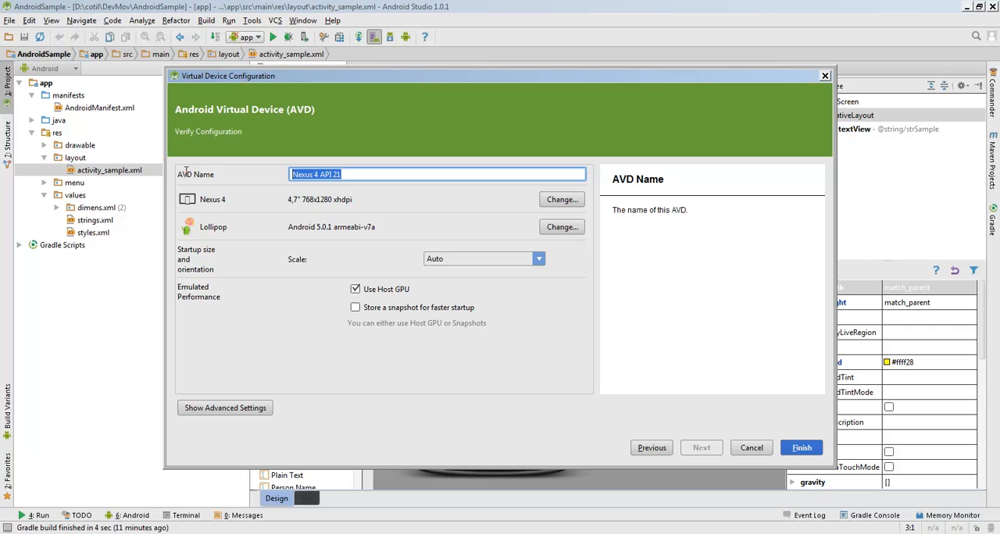
# Review the AVD name and revisit the hardware and system image choices, keeping Nexus 4 and the armeabi-v7a Lollipop image
pyautogui.click(356, 174)
pyautogui.moveTo(361, 174); pyautogui.dragTo(289, 175)
pyautogui.click(570, 202)
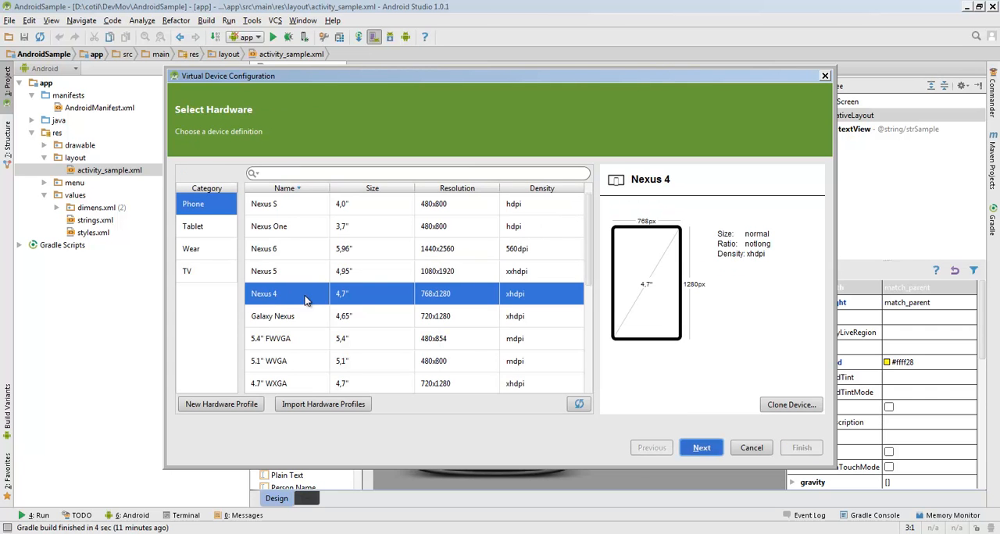
pyautogui.click(701, 447)
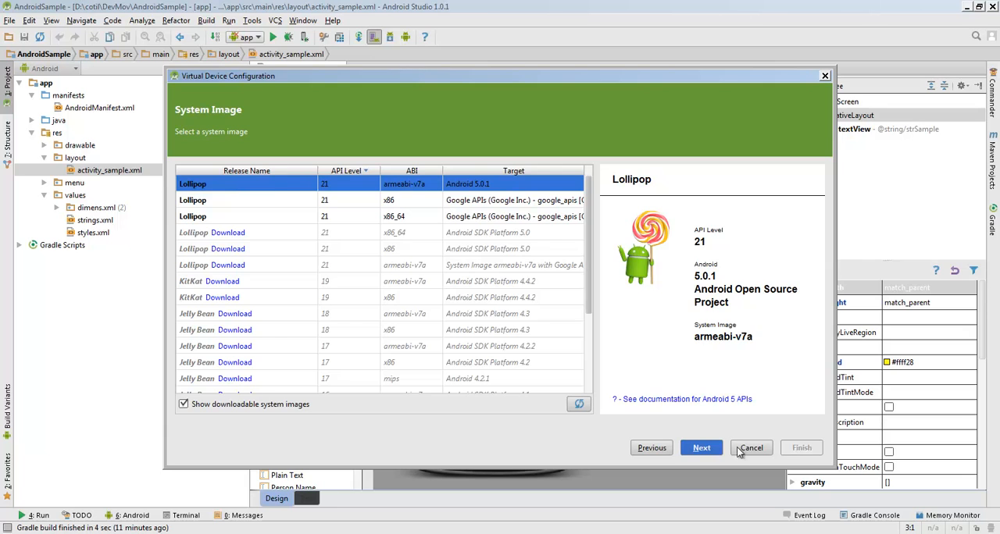
pyautogui.click(701, 448)
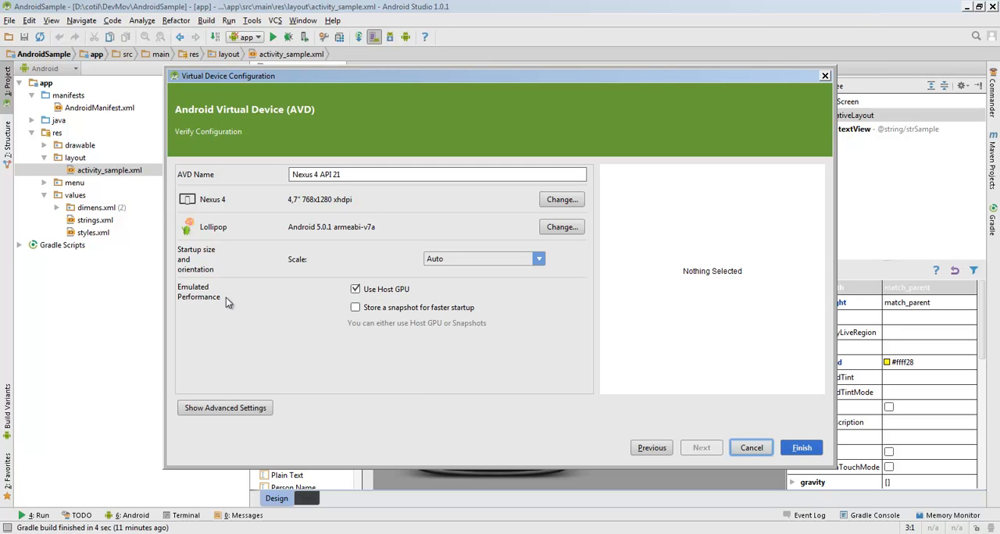
# Try combining Use Host GPU with Store a snapshot for faster startup, and return to Use Host GPU alone
pyautogui.click(357, 292)
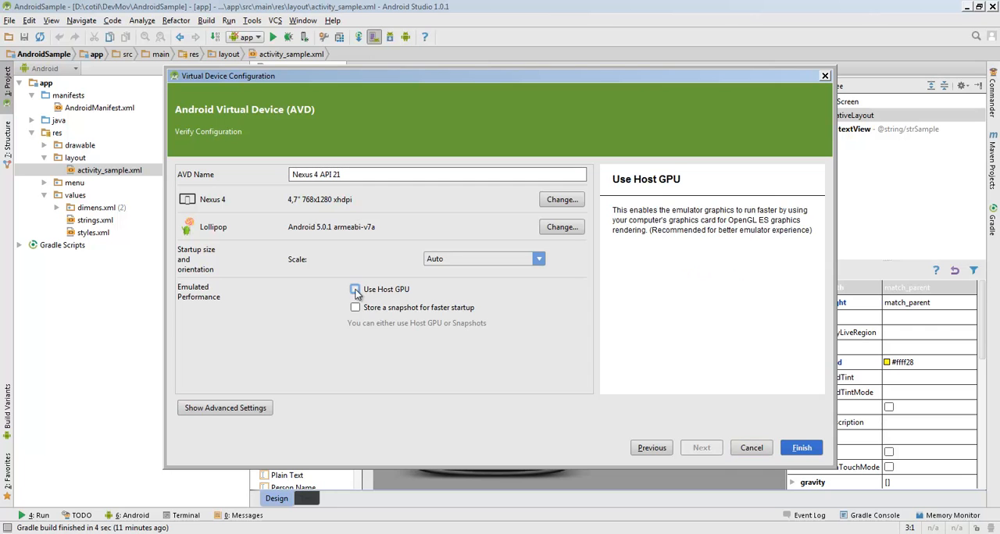
pyautogui.click(356, 307)
pyautogui.click(356, 289)
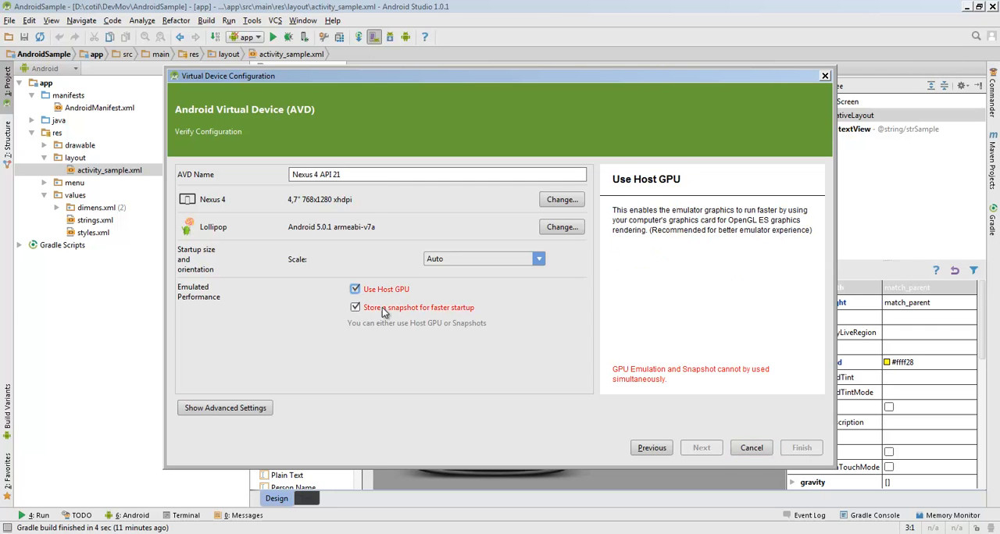
pyautogui.click(358, 309)
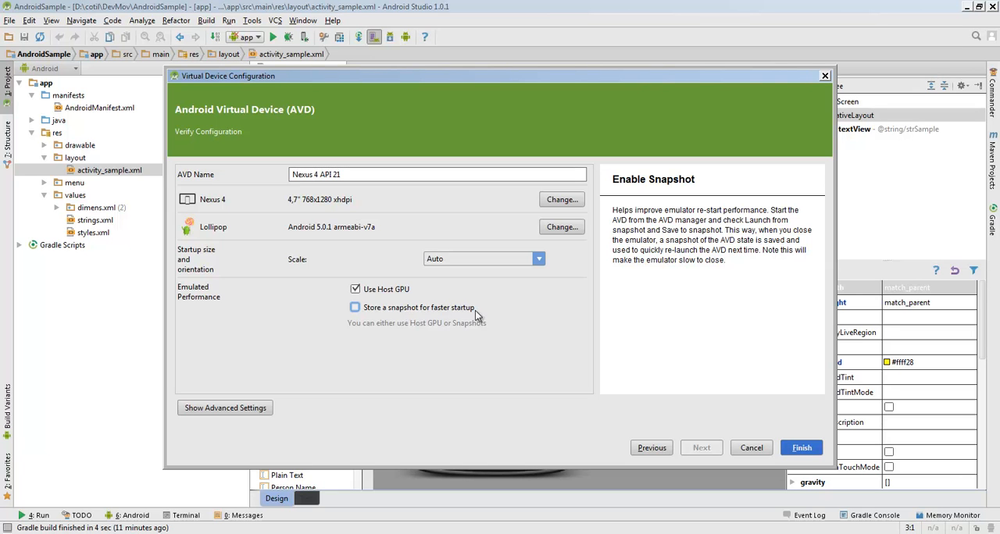
# Replace Use Host GPU with Store a snapshot for faster startup and finish creating the virtual device
pyautogui.click(355, 290)
pyautogui.click(354, 309)
pyautogui.click(800, 448)
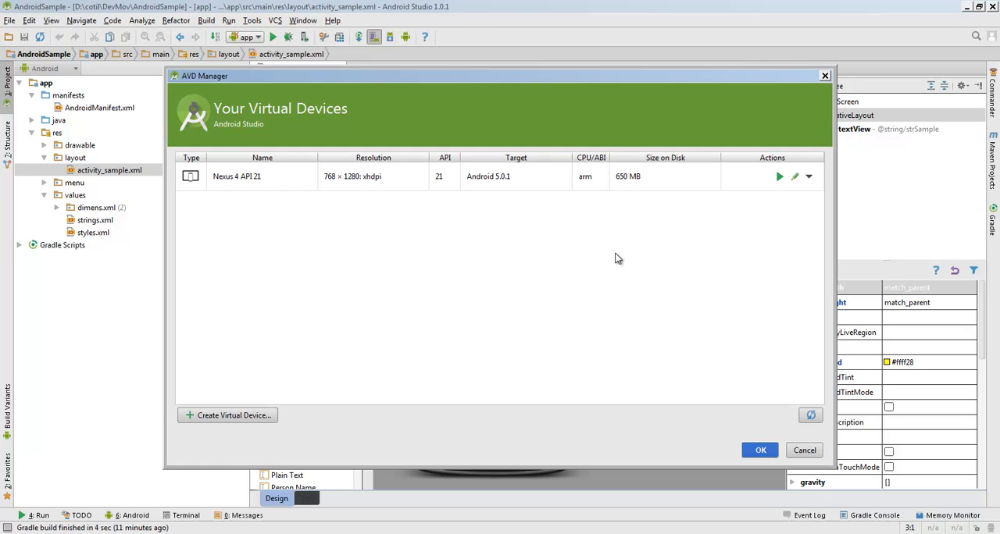
# Examine the actions available for the Nexus 4 API 21 virtual device and close the AVD Manager
pyautogui.click(263, 180)
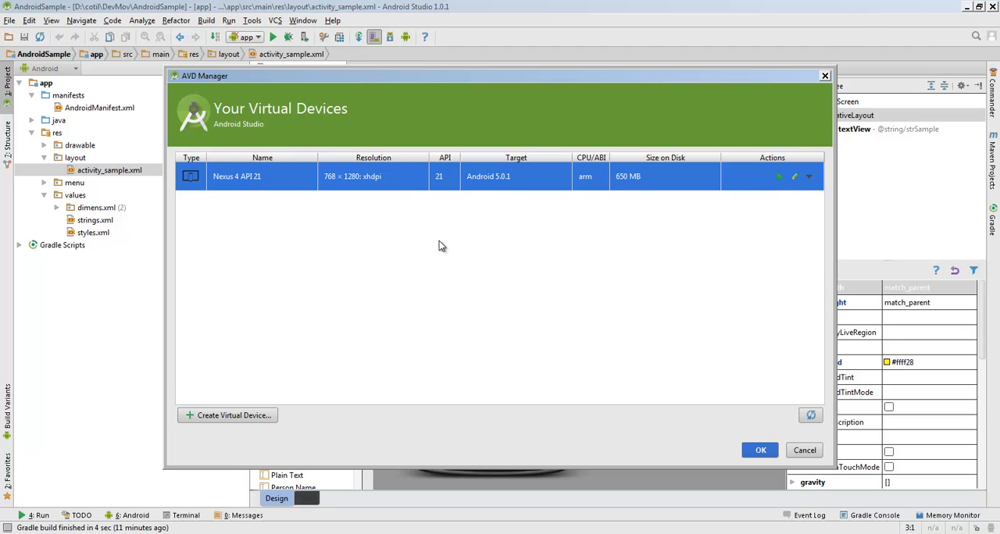
pyautogui.click(807, 178)
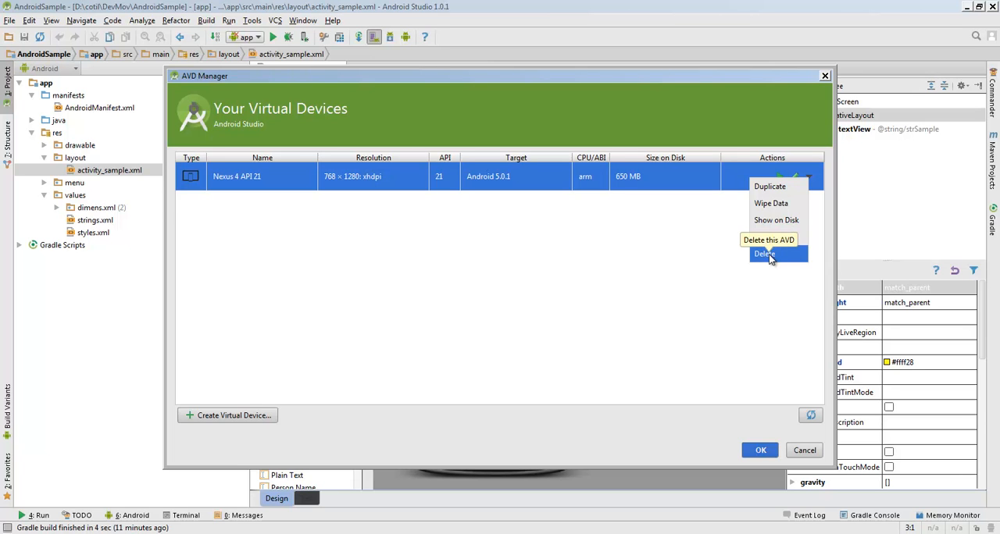
pyautogui.click(536, 289)
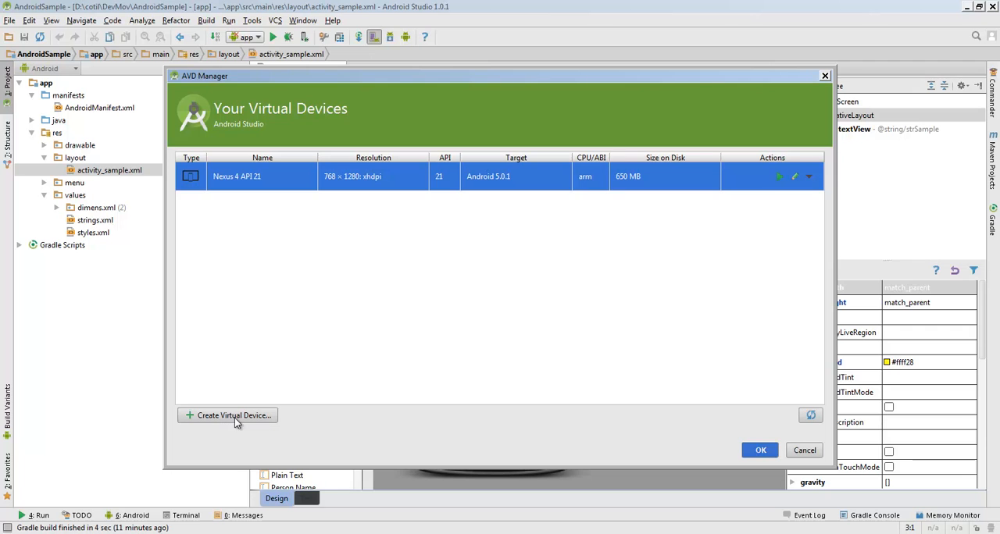
pyautogui.click(760, 451)
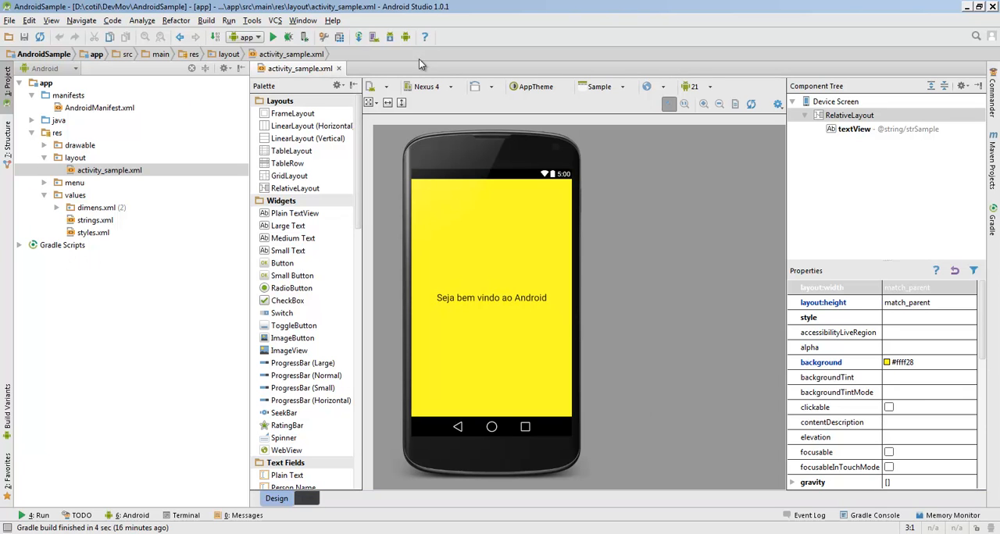
# Reopen the AVD Manager and launch the Nexus 4 API 21 virtual device in the emulator
pyautogui.click(373, 38)
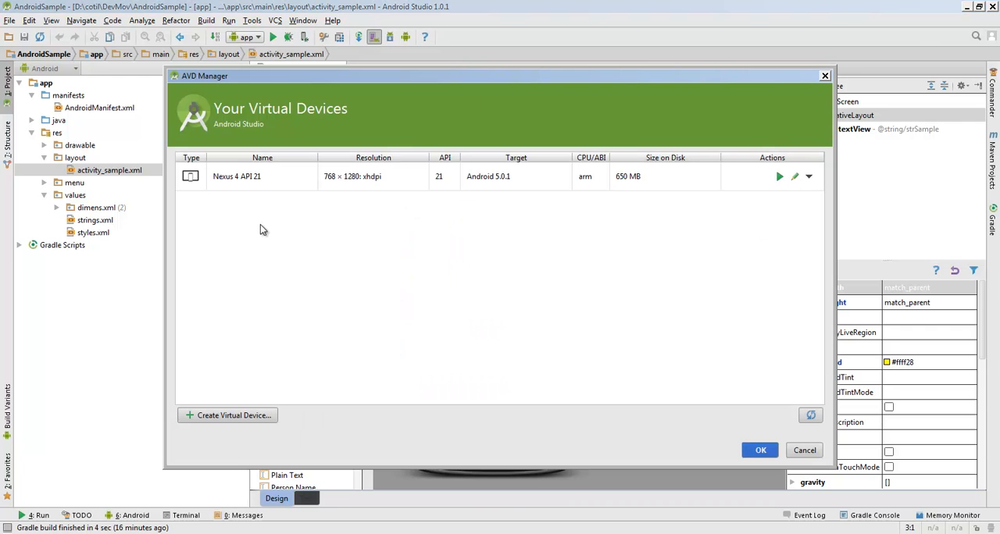
pyautogui.click(331, 183)
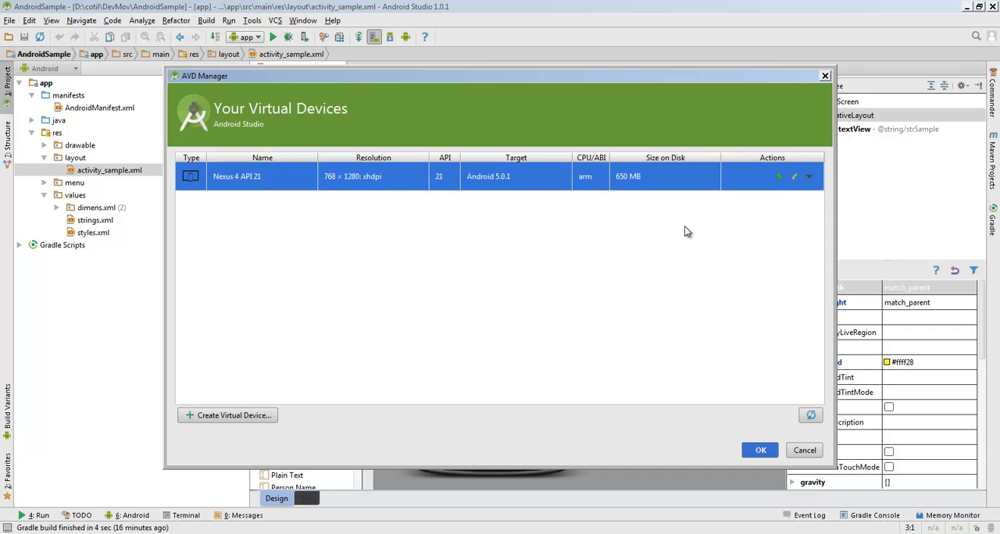
pyautogui.click(780, 178)
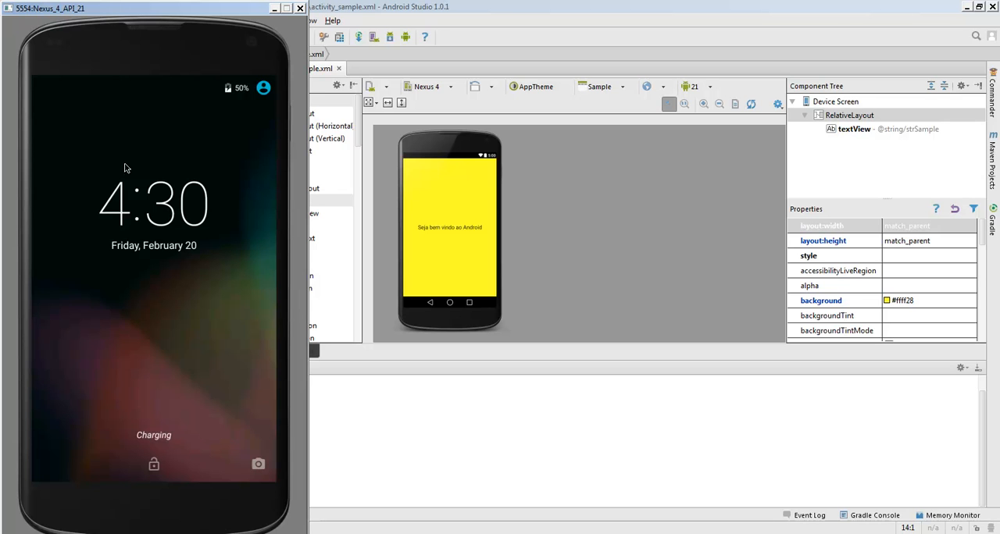
# Unlock the emulated phone and open its full app list, dismissing the introductory tips
pyautogui.moveTo(154, 466); pyautogui.dragTo(154, 260)
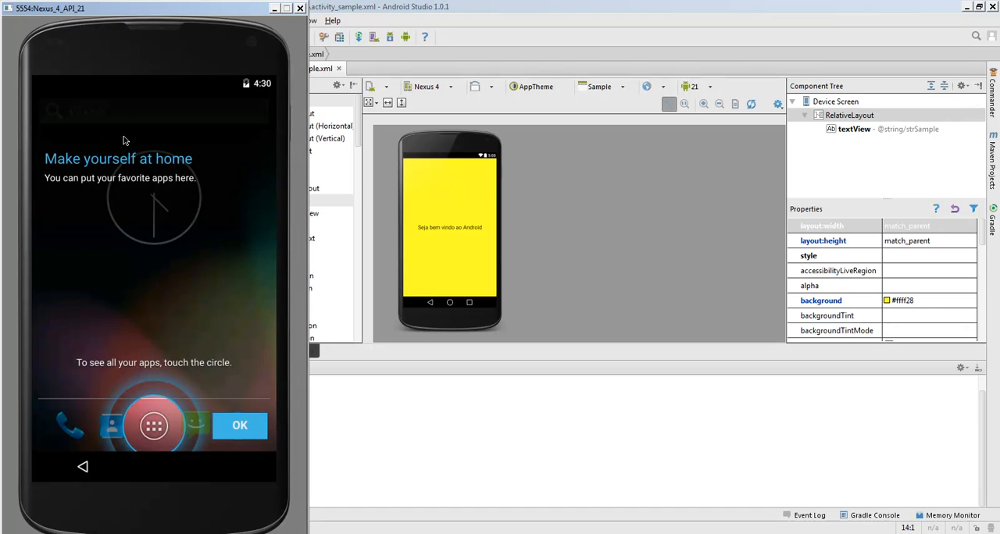
pyautogui.click(244, 432)
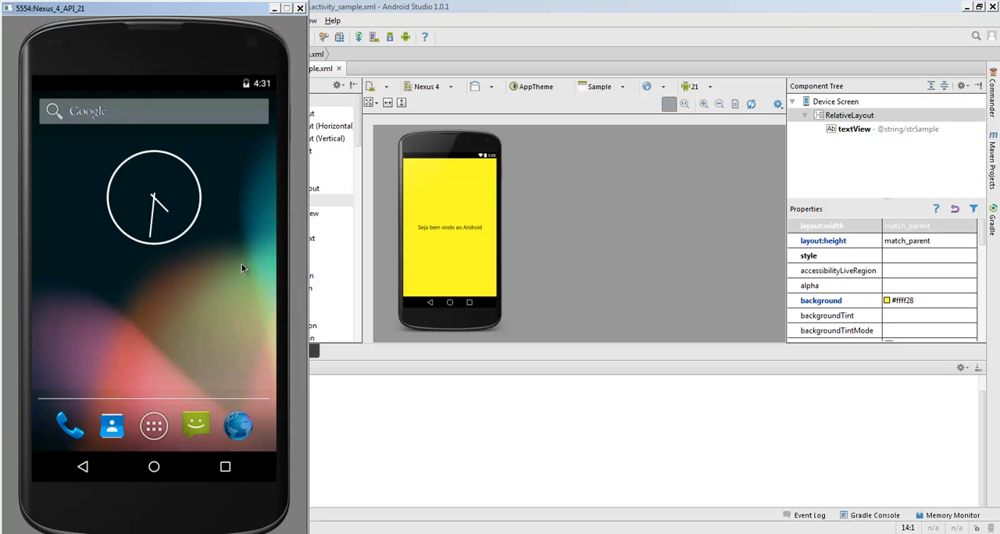
pyautogui.click(157, 426)
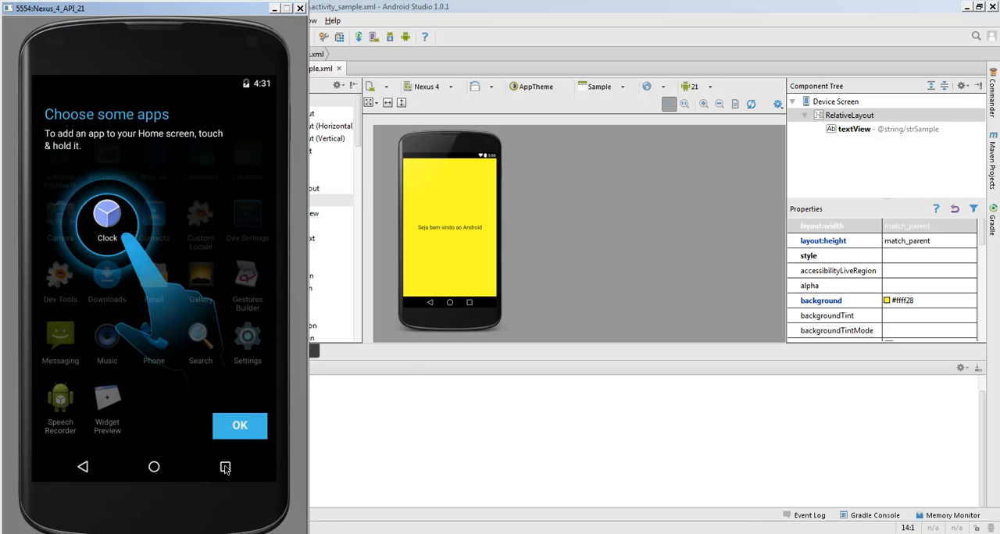
pyautogui.click(241, 434)
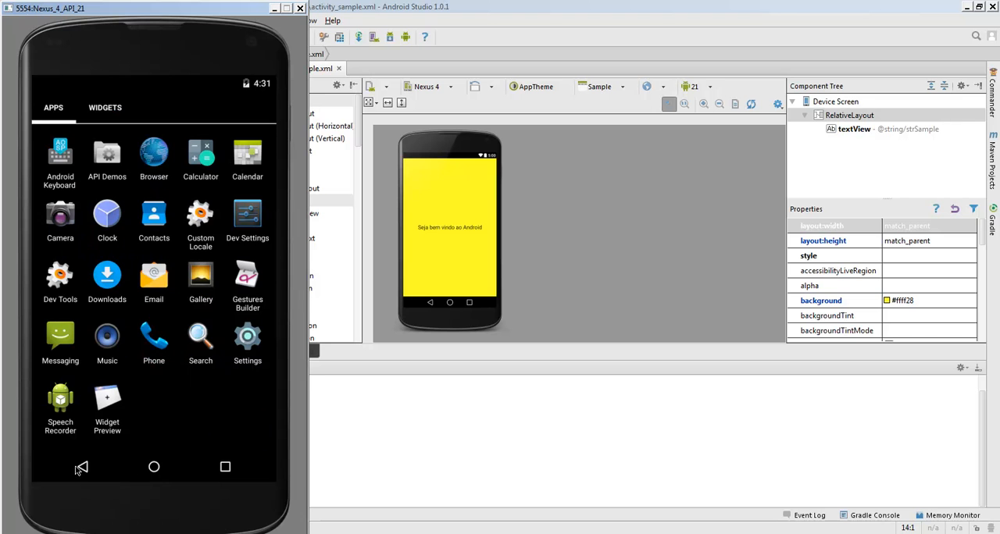
# Return the emulated phone to its home screen and run the app configuration from Android Studio
pyautogui.click(156, 470)
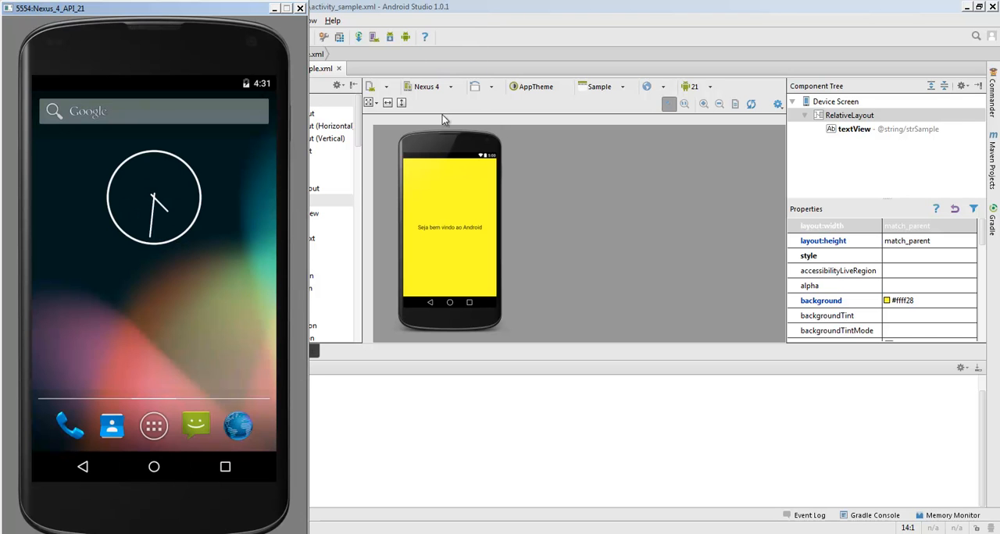
pyautogui.click(560, 7)
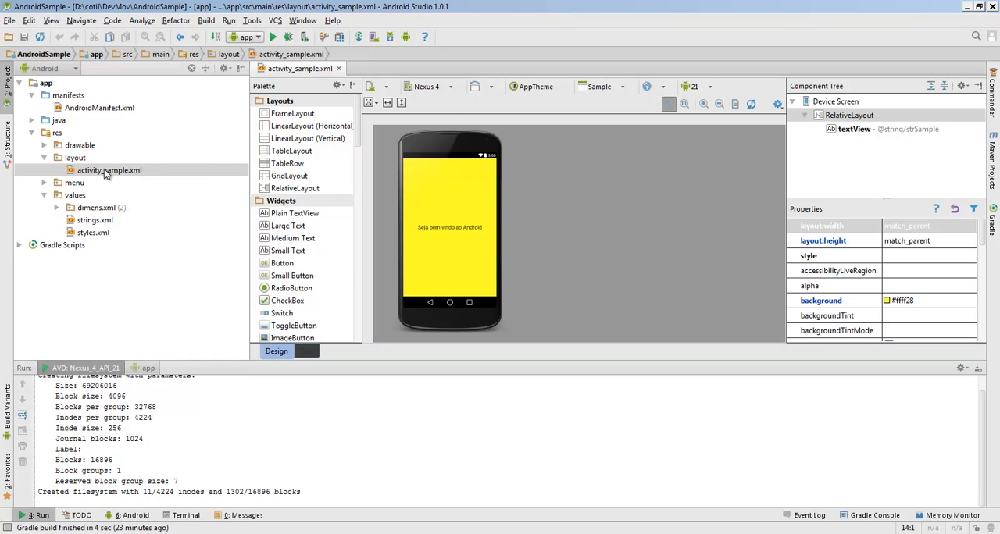
pyautogui.click(273, 36)
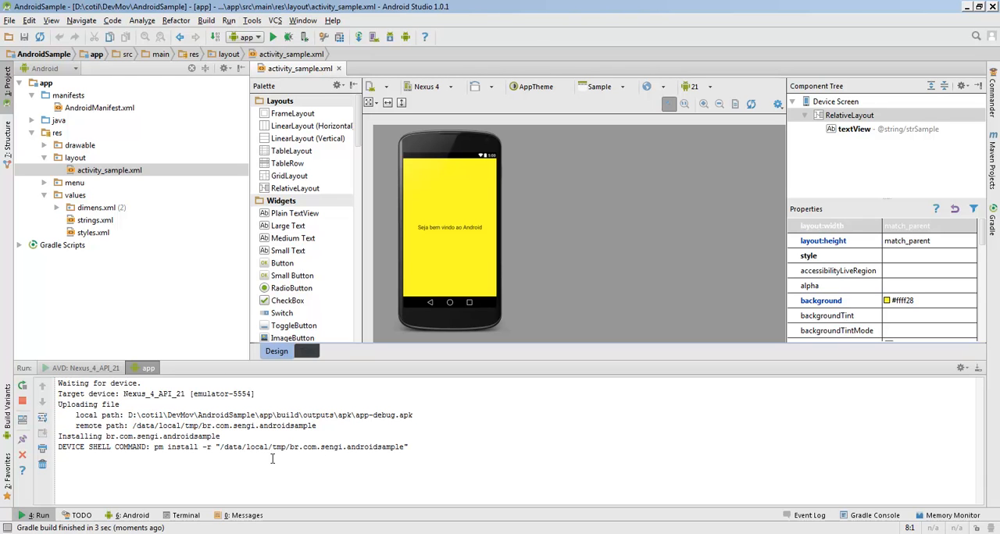
# Highlight the package installation line in the app's run output and move the emulator window so it uncovers the project tree
pyautogui.moveTo(169, 435); pyautogui.dragTo(59, 437)
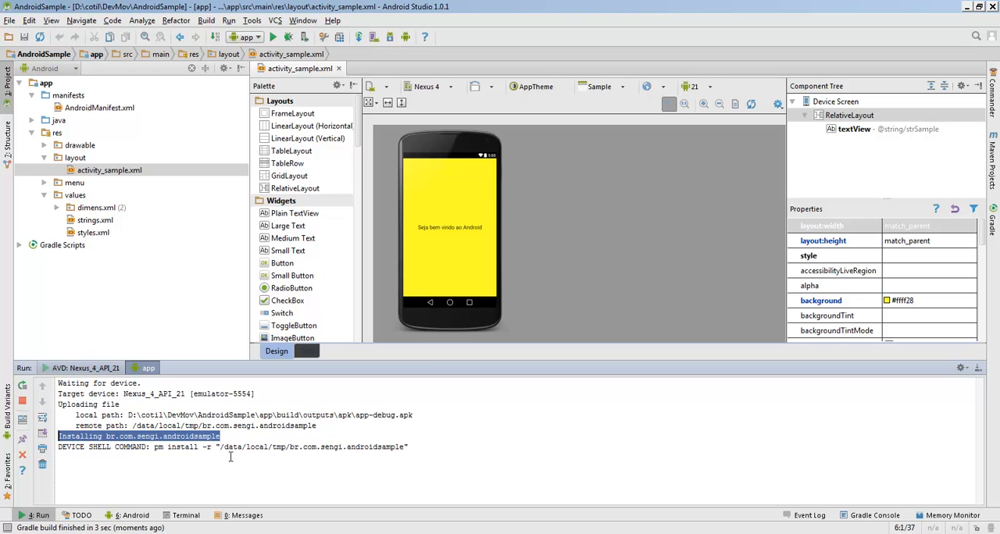
pyautogui.click(291, 447)
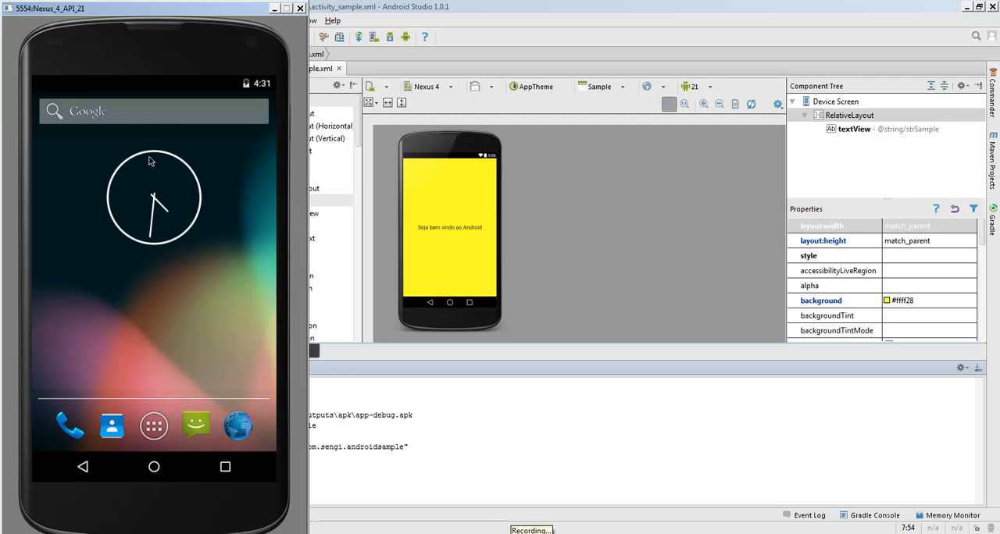
pyautogui.moveTo(87, 10); pyautogui.dragTo(632, 9)
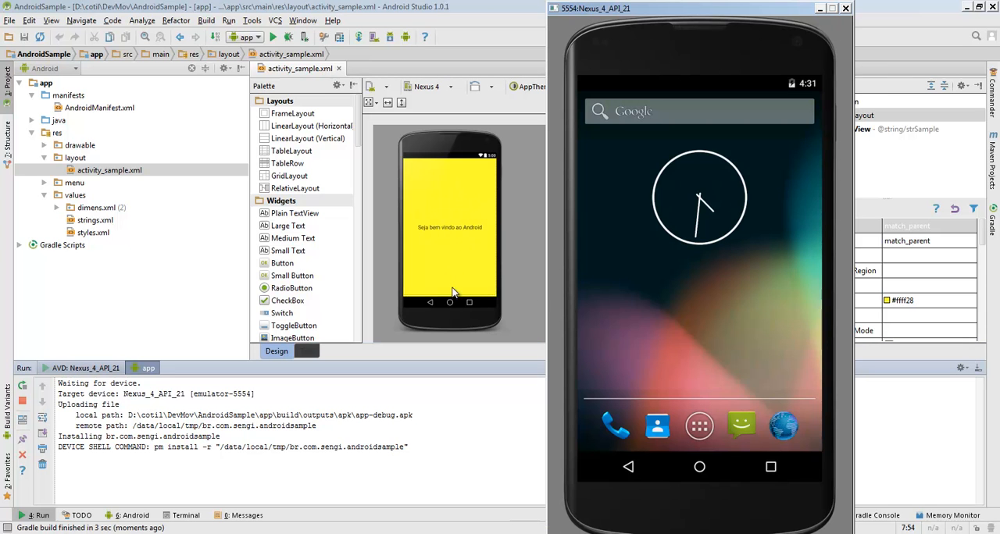
# Compare the run output of the virtual device with that of the app, and show the Android DDMS view
pyautogui.click(124, 466)
pyautogui.click(90, 370)
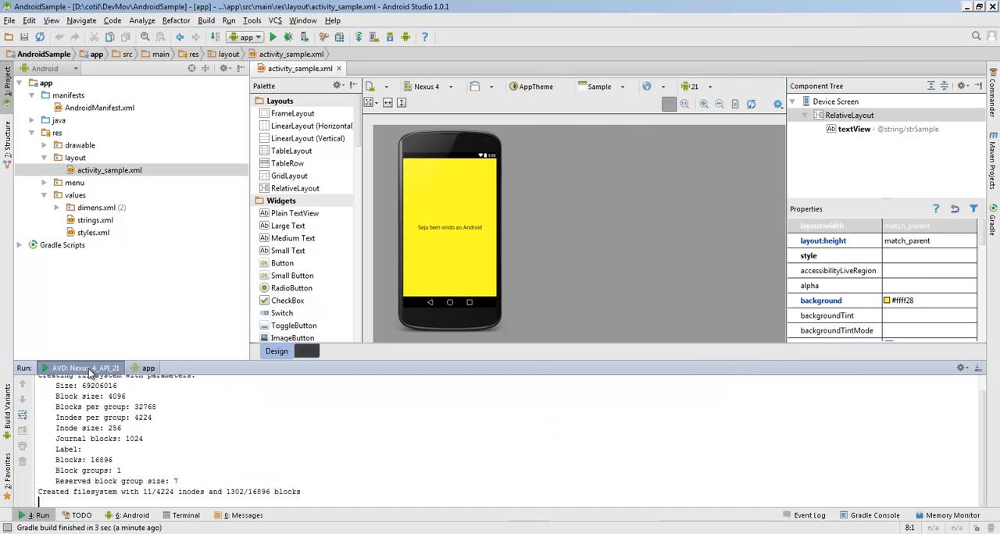
pyautogui.click(144, 369)
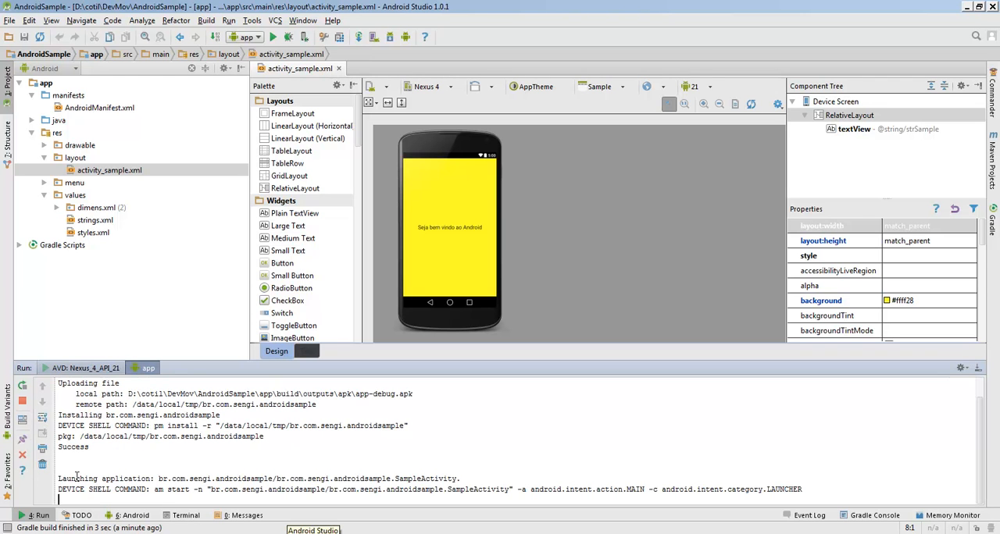
pyautogui.click(131, 515)
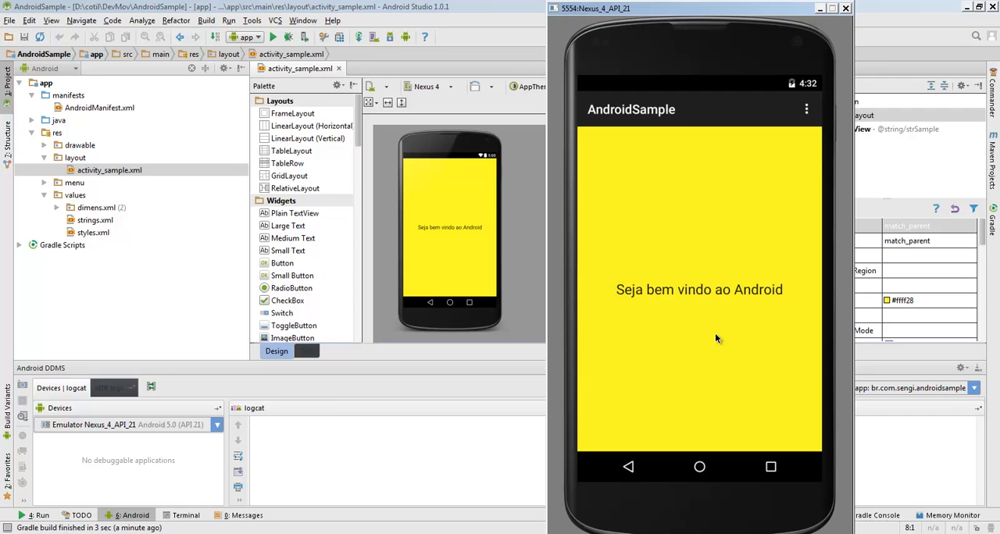
# Return the emulated phone to its home screen and reopen AndroidSample from the recent apps overview
pyautogui.click(699, 467)
pyautogui.click(700, 469)
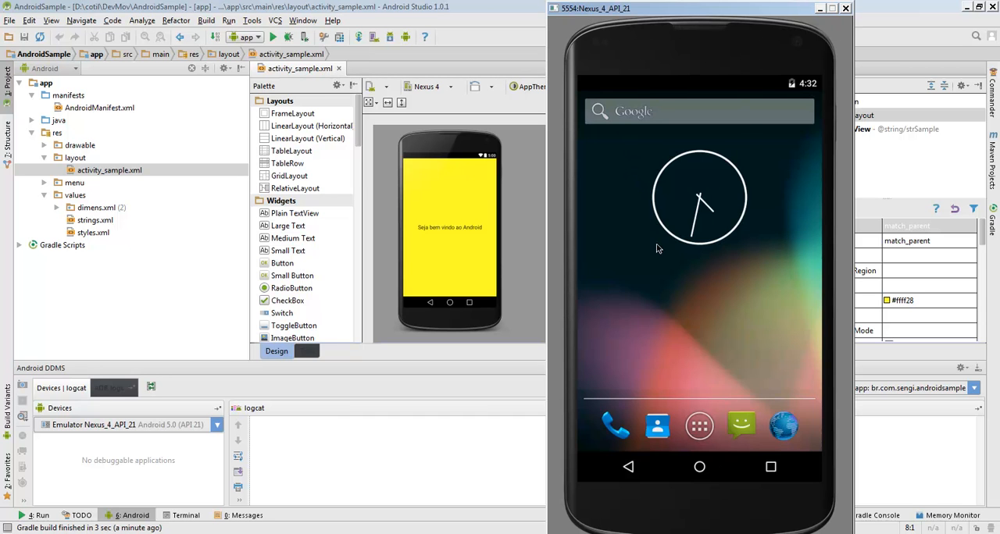
pyautogui.click(771, 468)
pyautogui.click(699, 467)
pyautogui.click(770, 467)
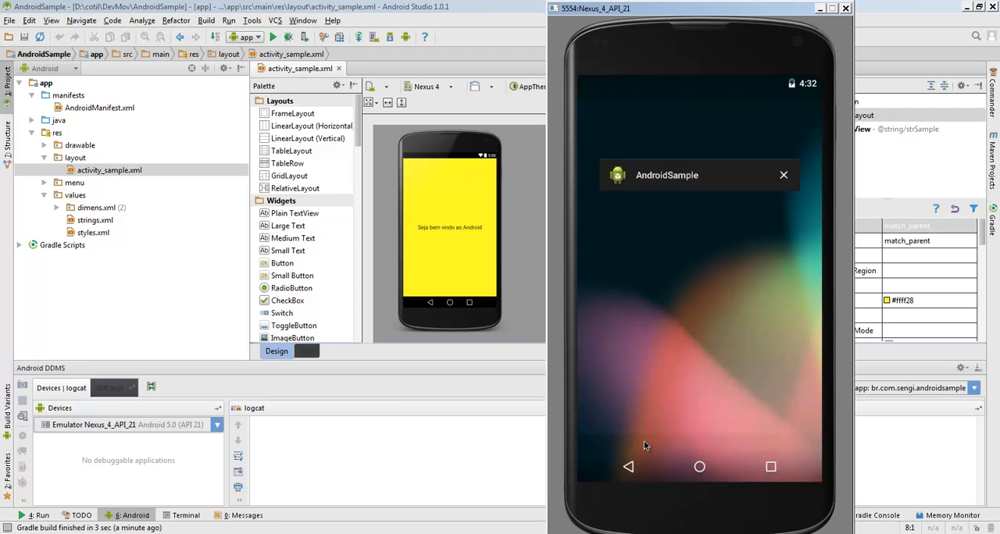
pyautogui.click(678, 331)
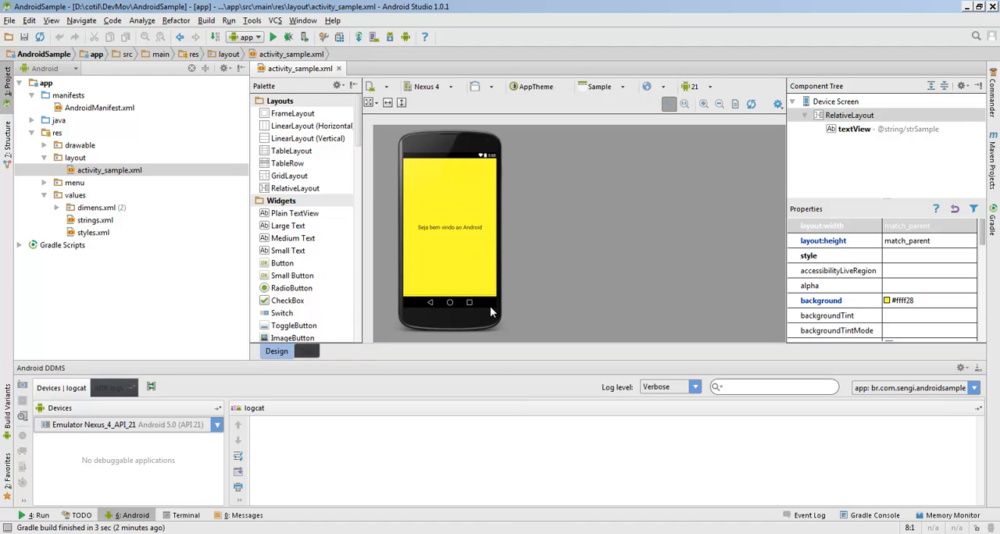
# Edit the app run configuration so its target device is picked through Show chooser dialog, and save it
pyautogui.click(260, 37)
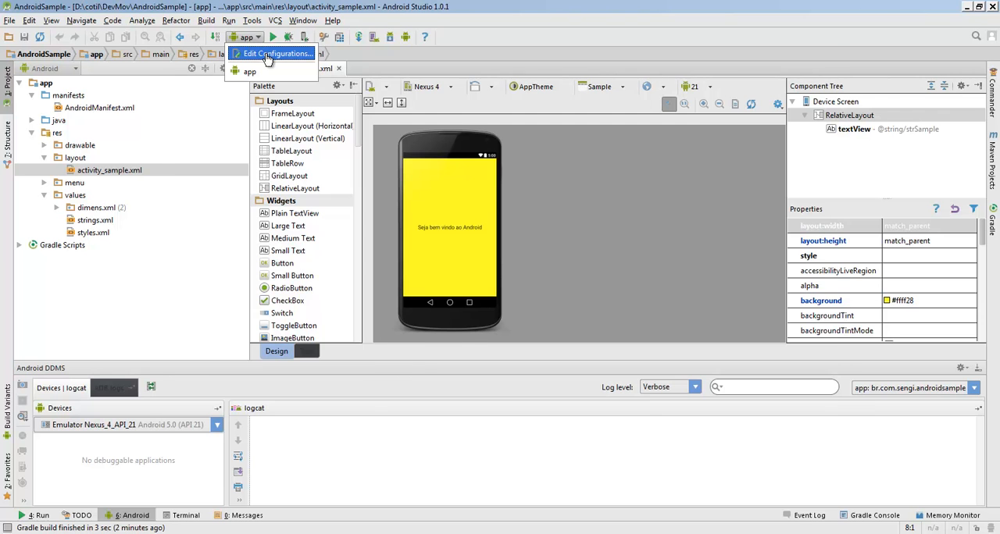
pyautogui.click(264, 55)
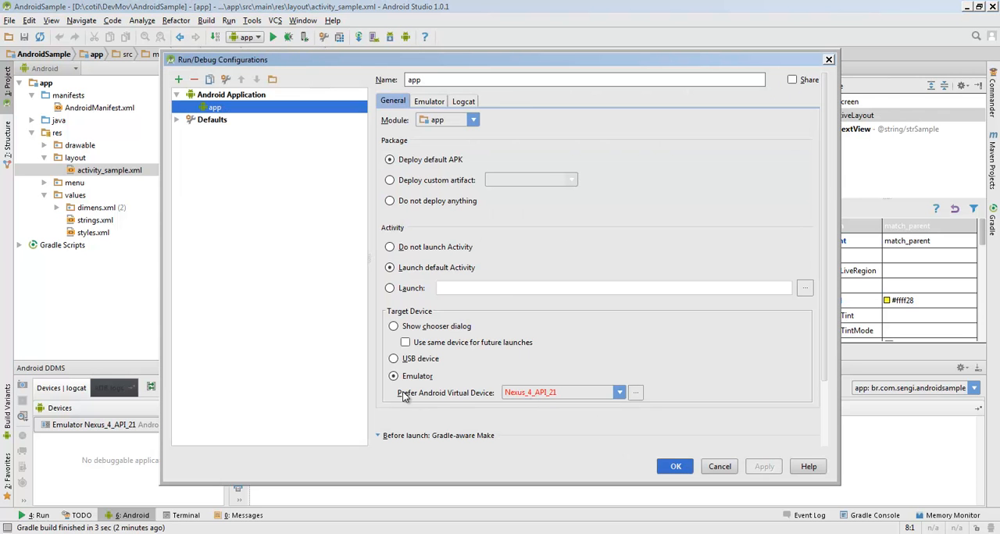
pyautogui.click(617, 392)
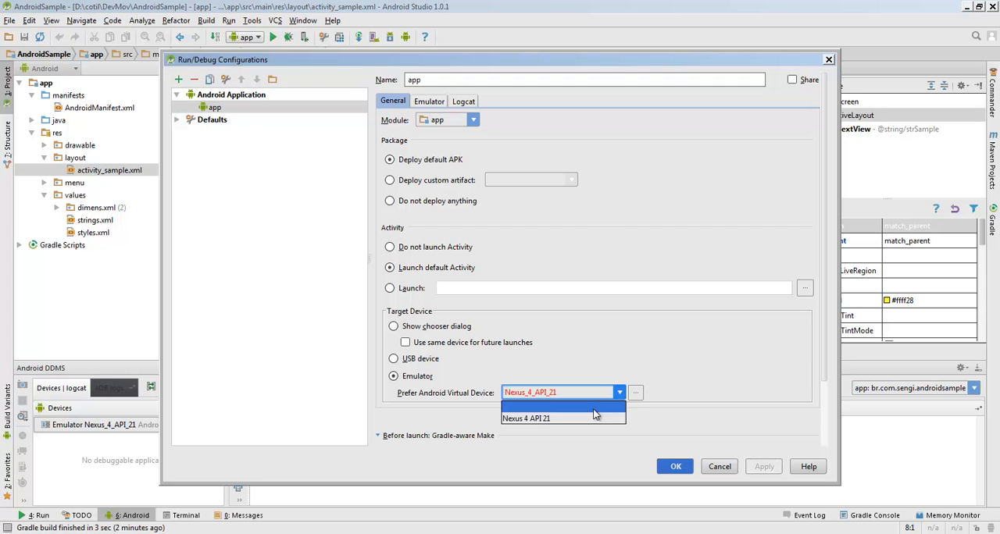
pyautogui.click(531, 416)
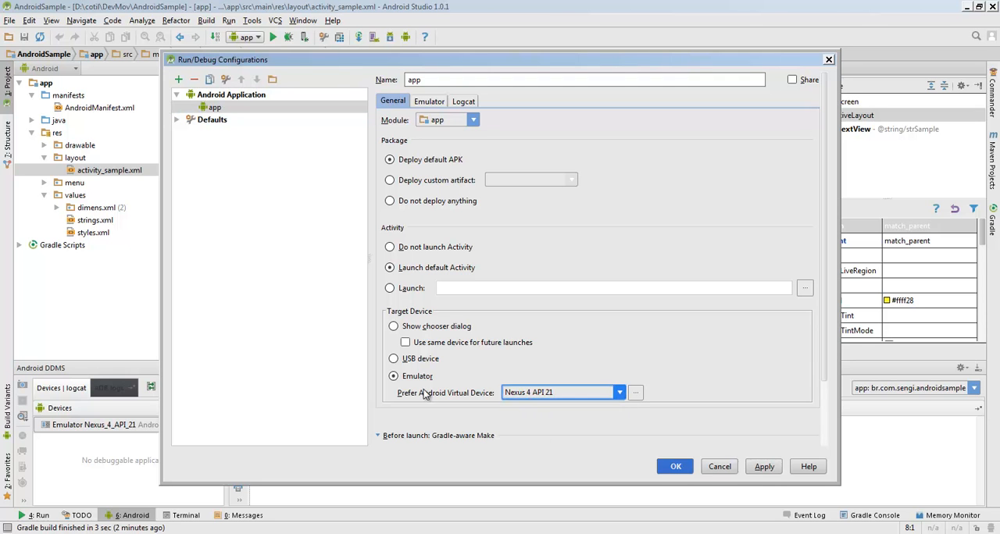
pyautogui.click(415, 325)
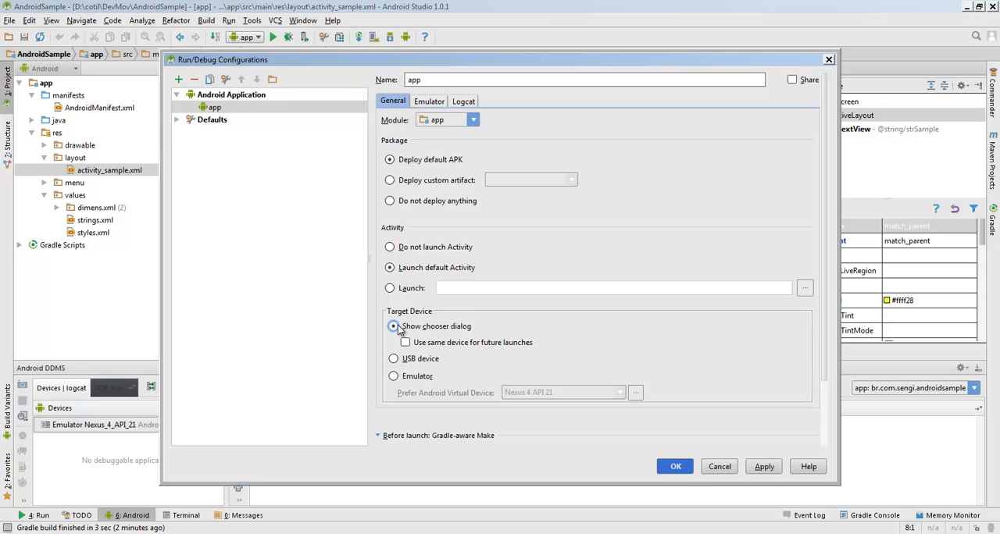
pyautogui.click(677, 466)
# Run the app and choose the running Emulator Nexus 4 API 21 as the device
pyautogui.click(272, 38)
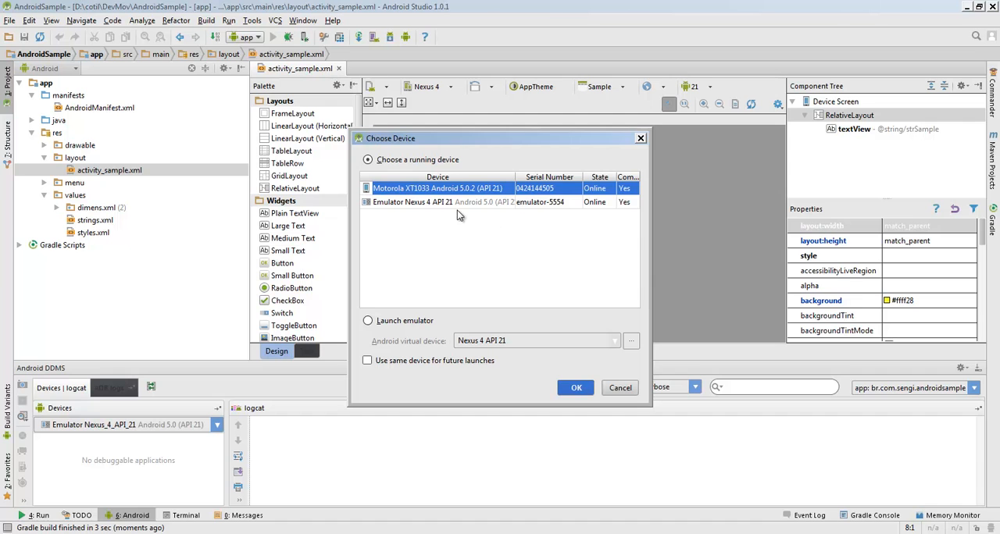
pyautogui.click(383, 203)
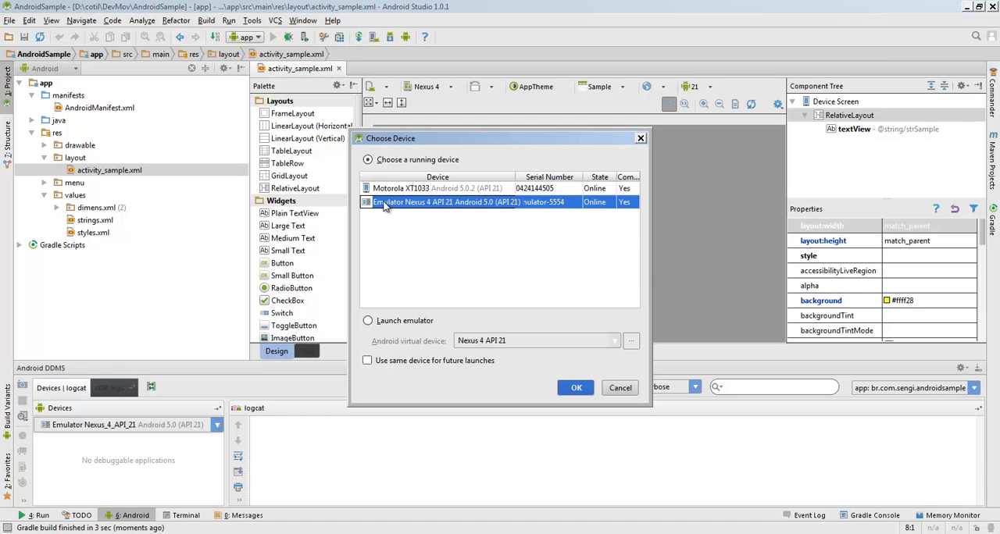
pyautogui.click(473, 192)
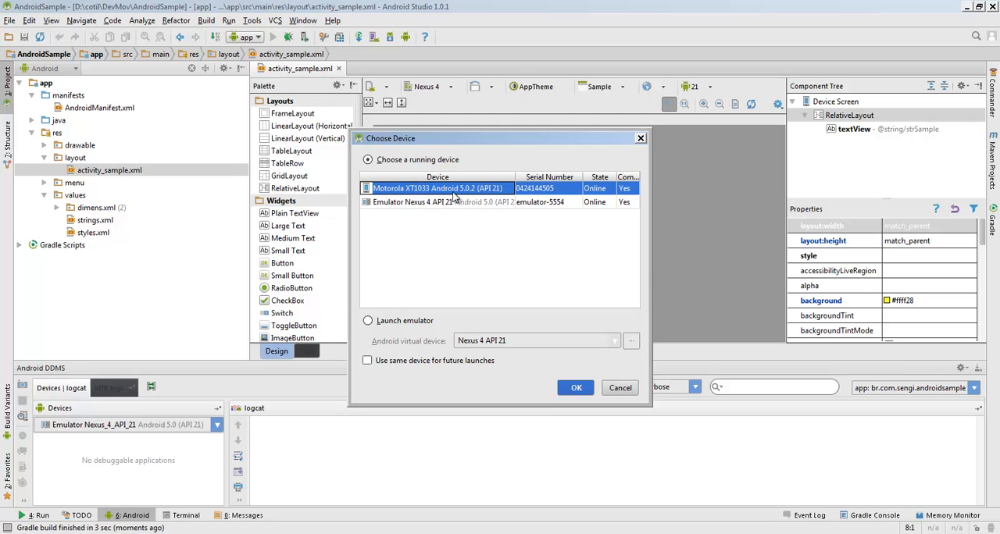
pyautogui.click(516, 200)
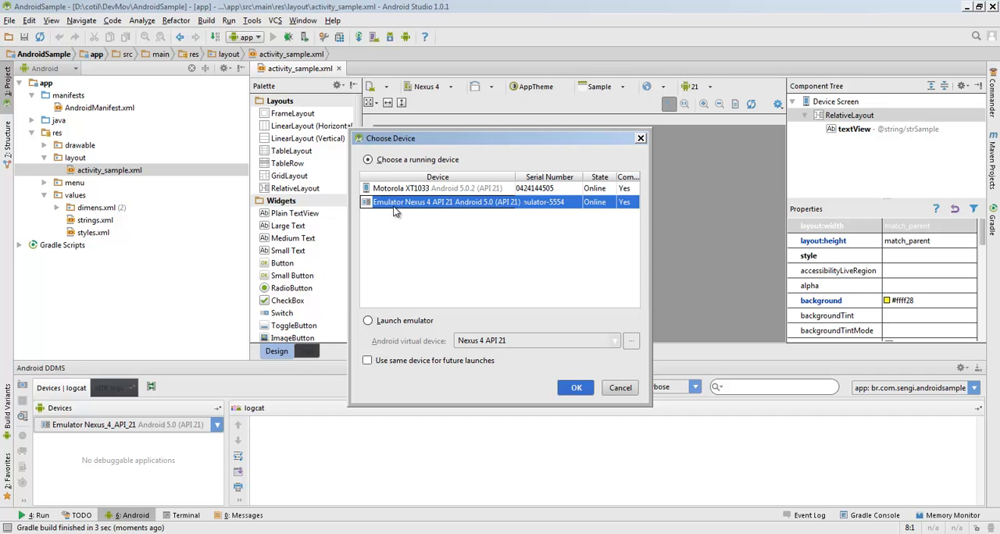
pyautogui.click(575, 389)
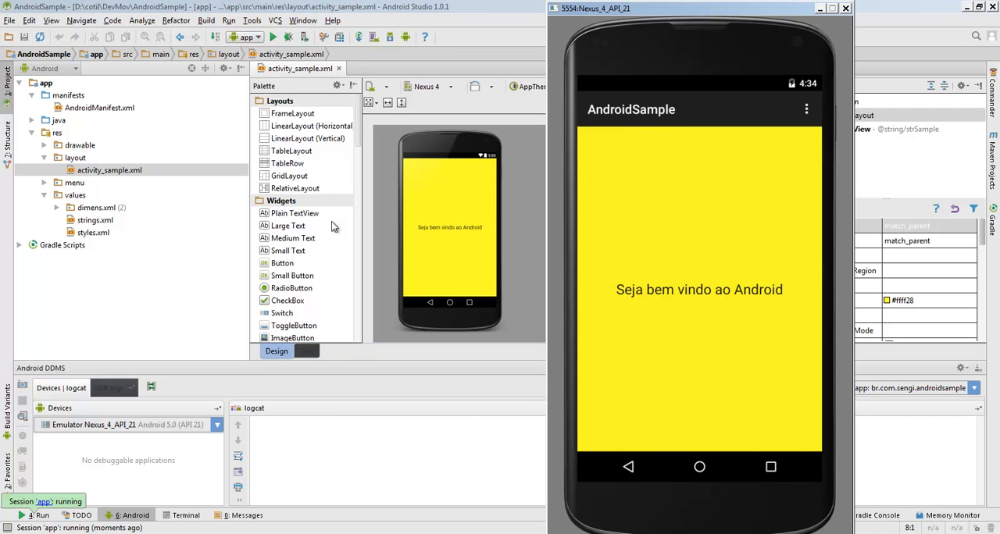
# Set the app run configuration's target device to Emulator with Nexus 4 API 21 as the preferred virtual device, and save it
pyautogui.click(393, 434)
pyautogui.click(244, 36)
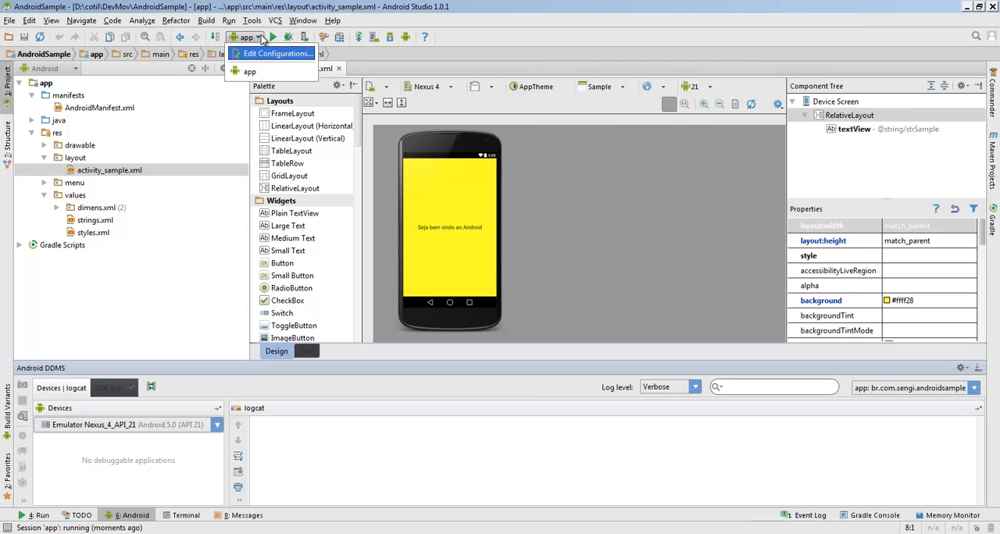
pyautogui.click(247, 54)
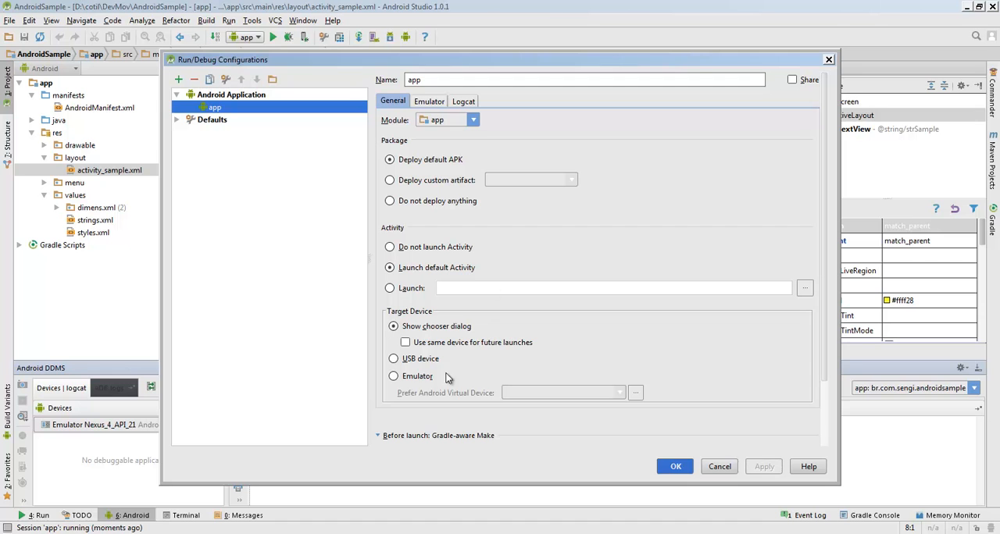
pyautogui.click(394, 377)
pyautogui.click(394, 360)
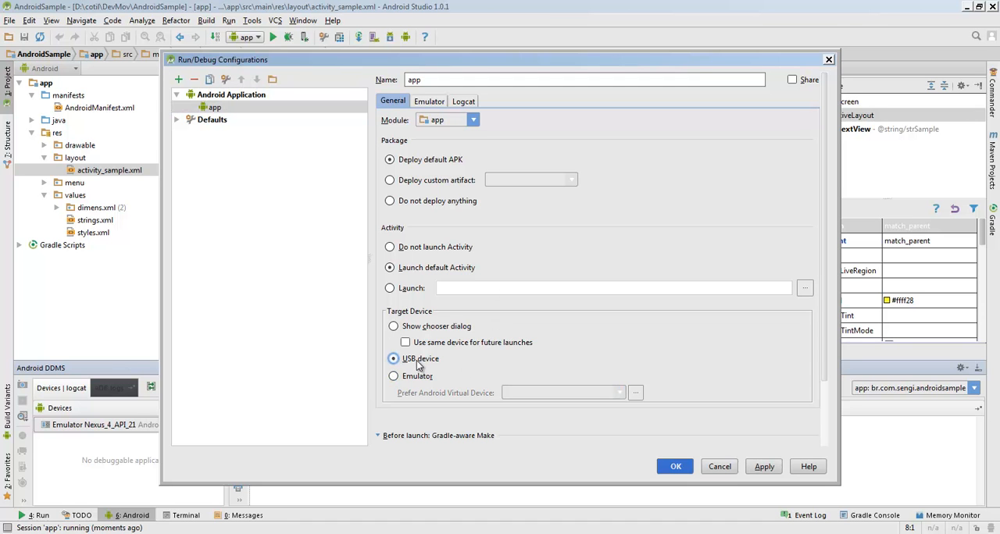
pyautogui.click(393, 376)
pyautogui.click(619, 393)
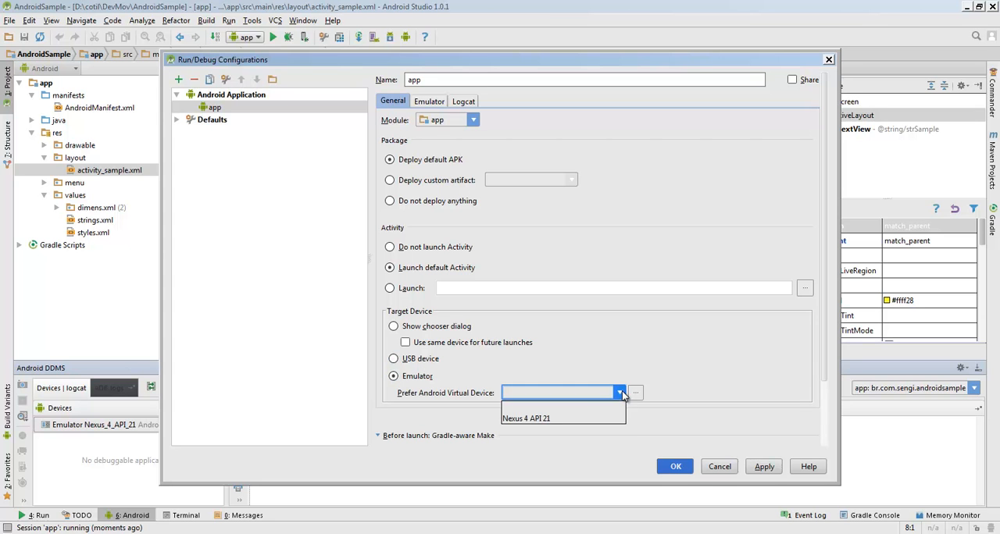
pyautogui.click(549, 419)
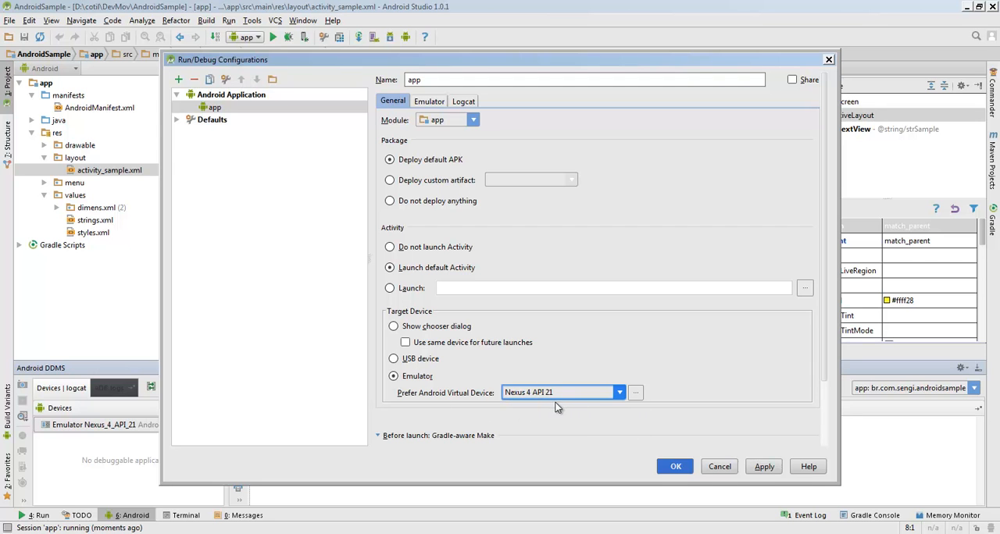
pyautogui.click(682, 466)
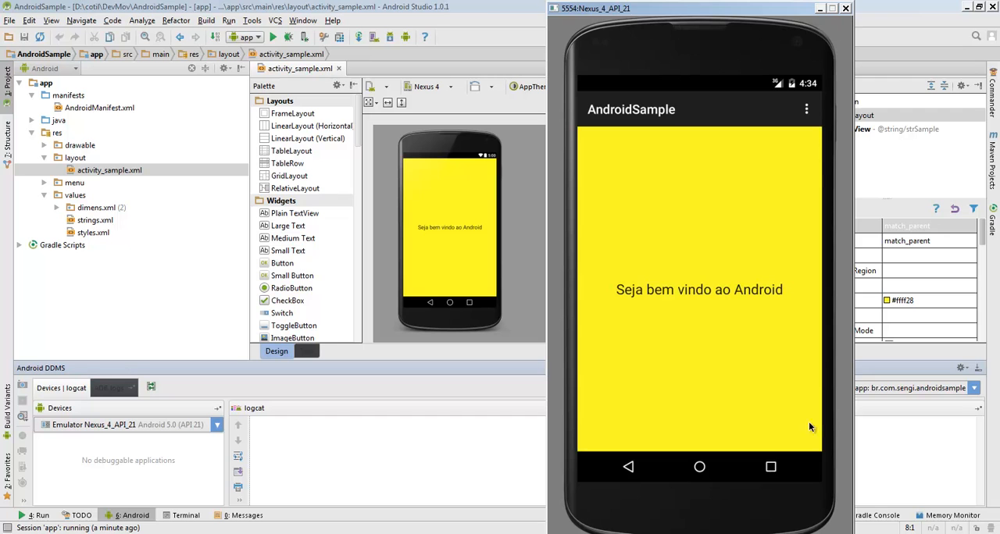
# Open the Android tool window and select Emulator Nexus_4_API_21 in its device list
pyautogui.click(451, 23)
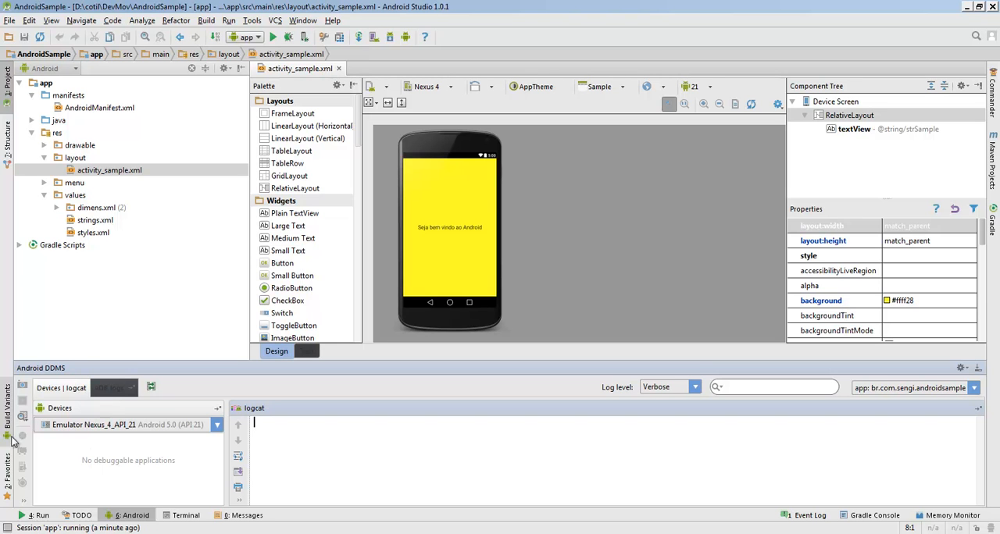
pyautogui.moveTo(7, 529)
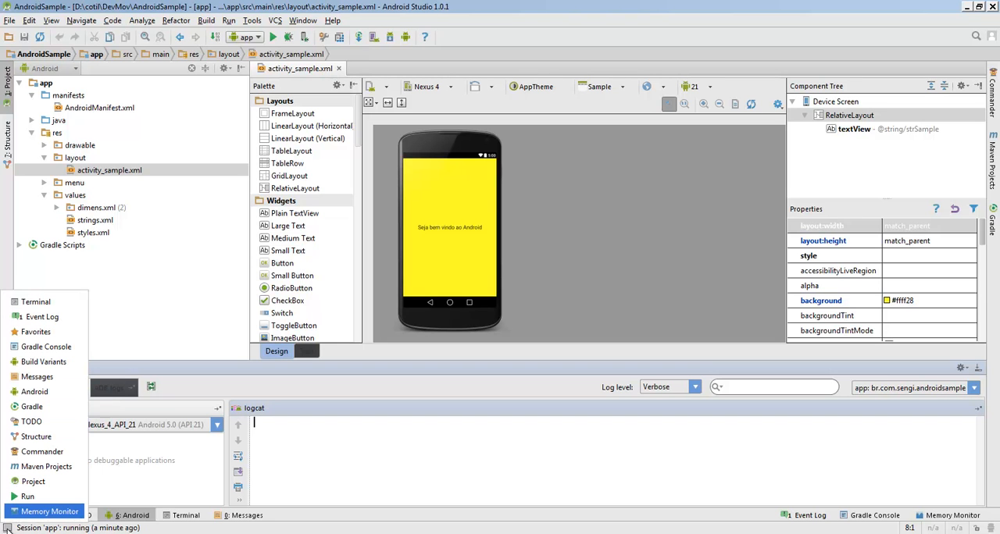
pyautogui.click(15, 393)
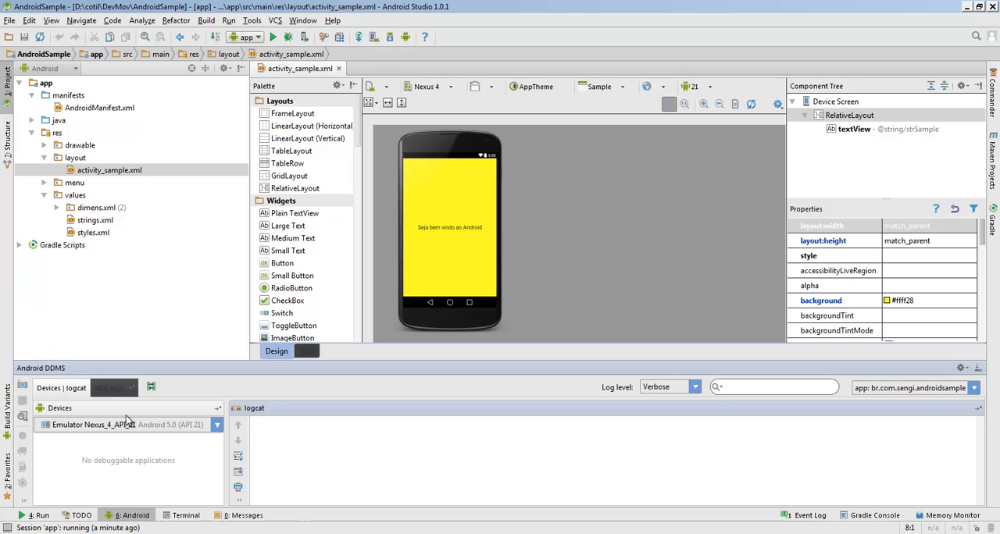
pyautogui.click(215, 426)
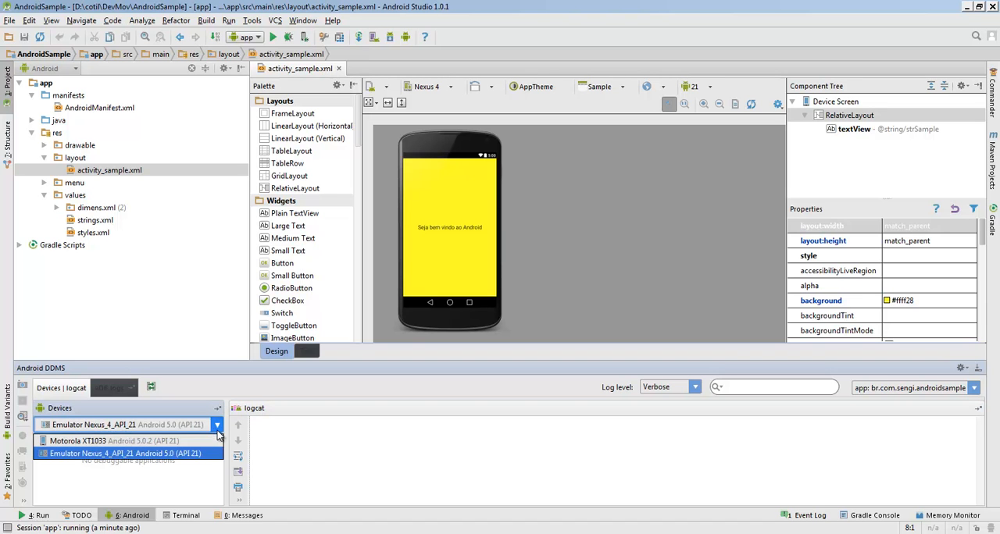
pyautogui.click(80, 454)
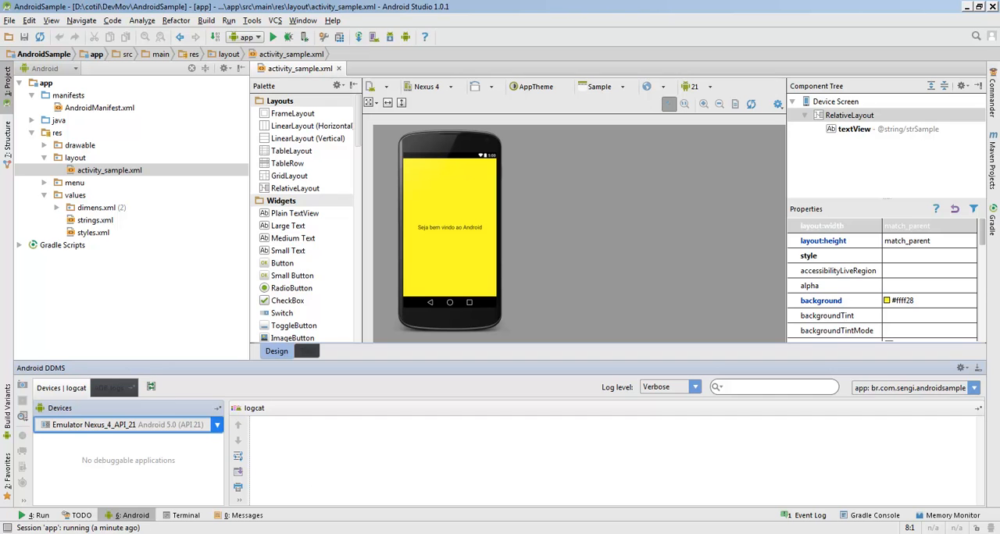
# View the AndroidSample app in the running emulator and reselect Emulator Nexus_4_API_21 in the Android DDMS device list
pyautogui.hotkey('alt', 'Tab')
pyautogui.click(145, 487)
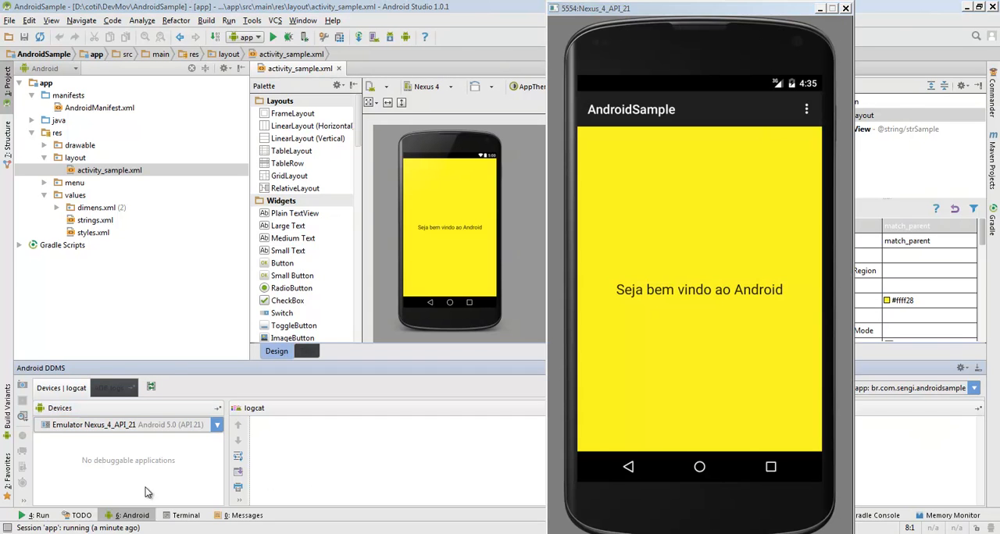
pyautogui.click(116, 427)
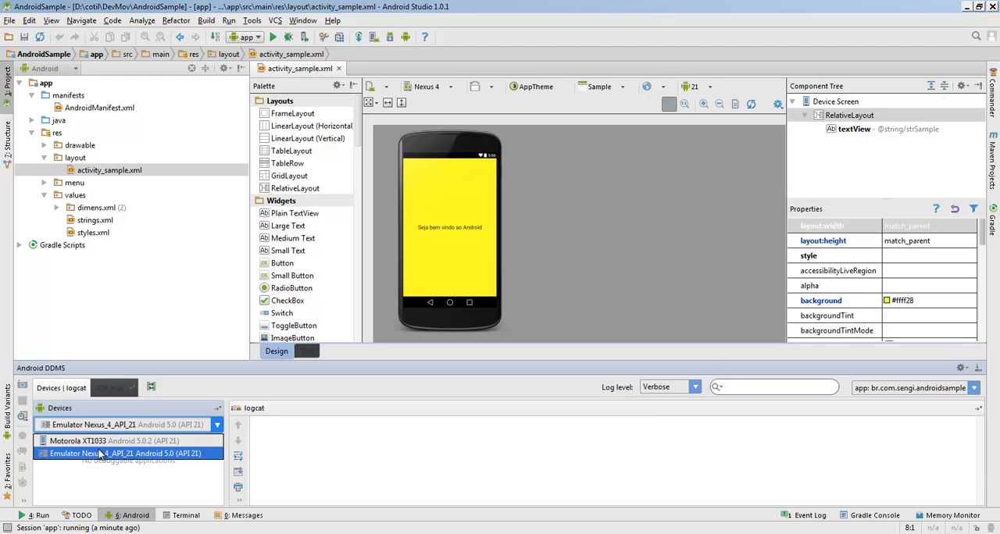
pyautogui.click(100, 453)
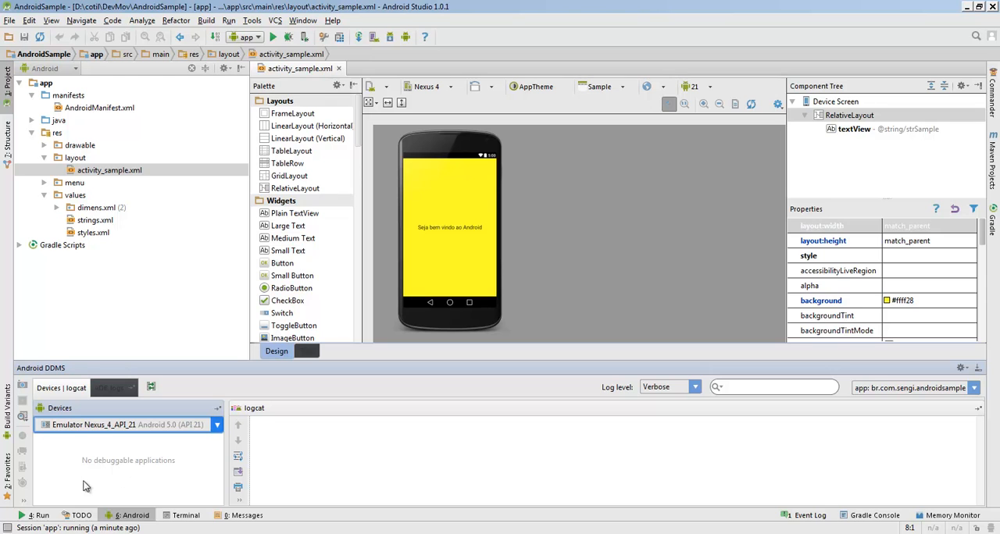
pyautogui.click(597, 533)
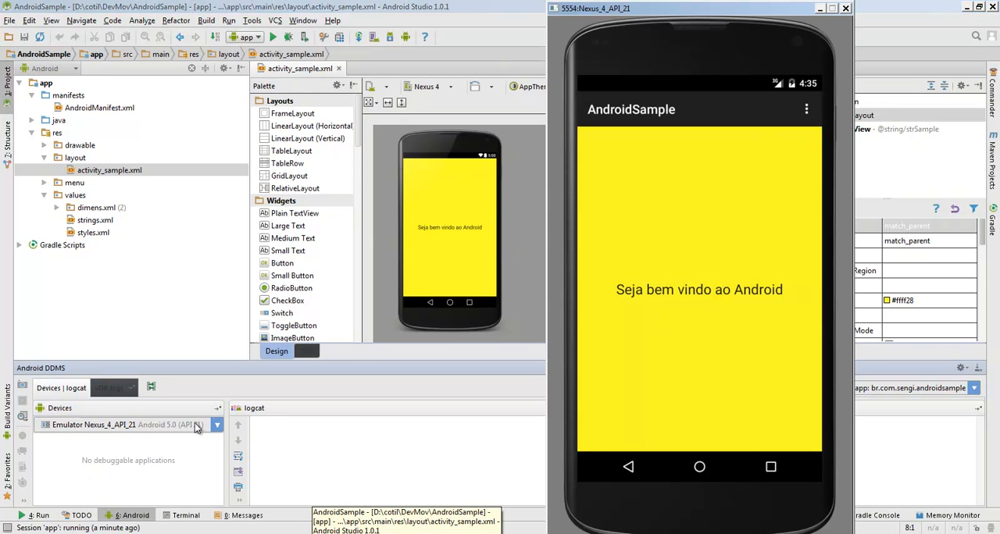
pyautogui.click(371, 463)
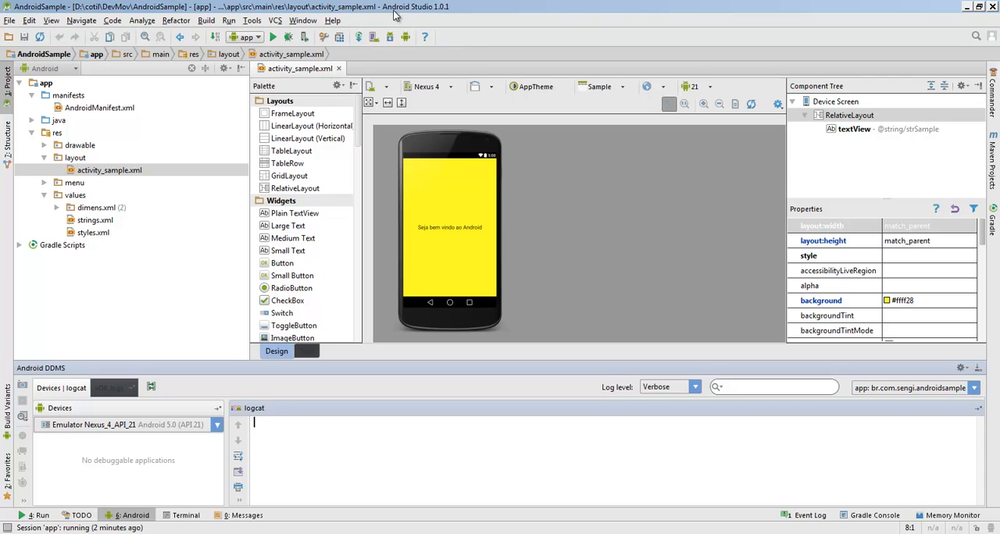
# Try to launch Android Device Monitor from Android Studio
pyautogui.click(252, 20)
pyautogui.moveTo(264, 106)
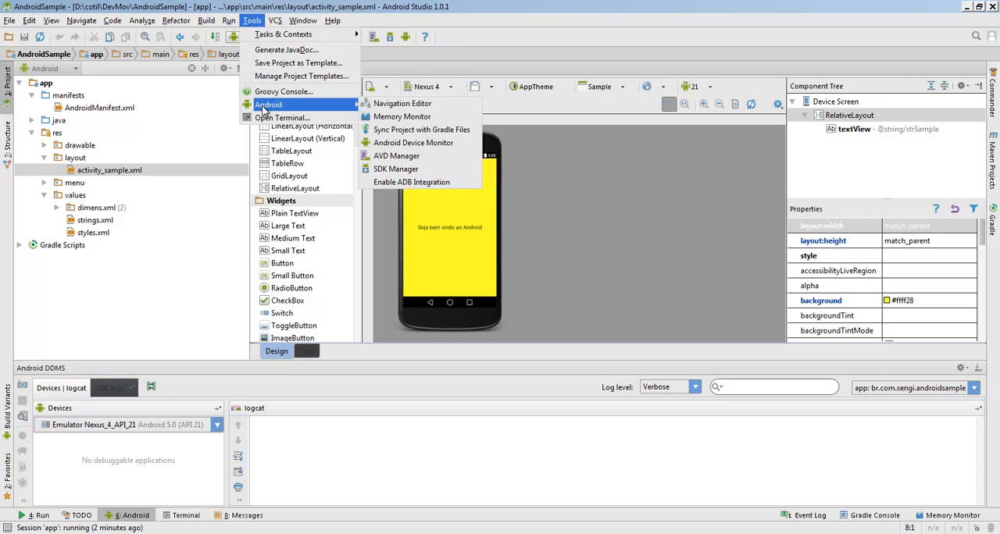
pyautogui.click(413, 144)
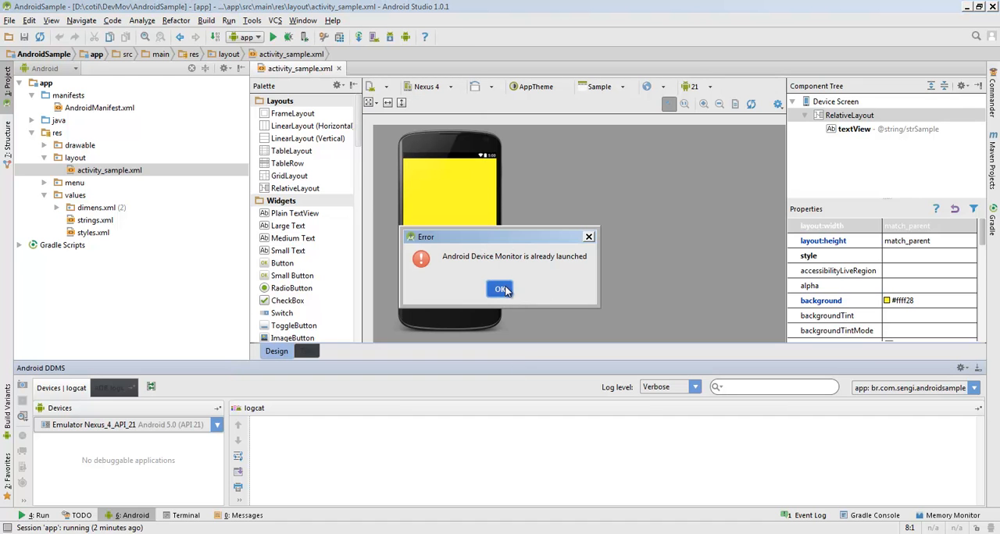
pyautogui.click(500, 289)
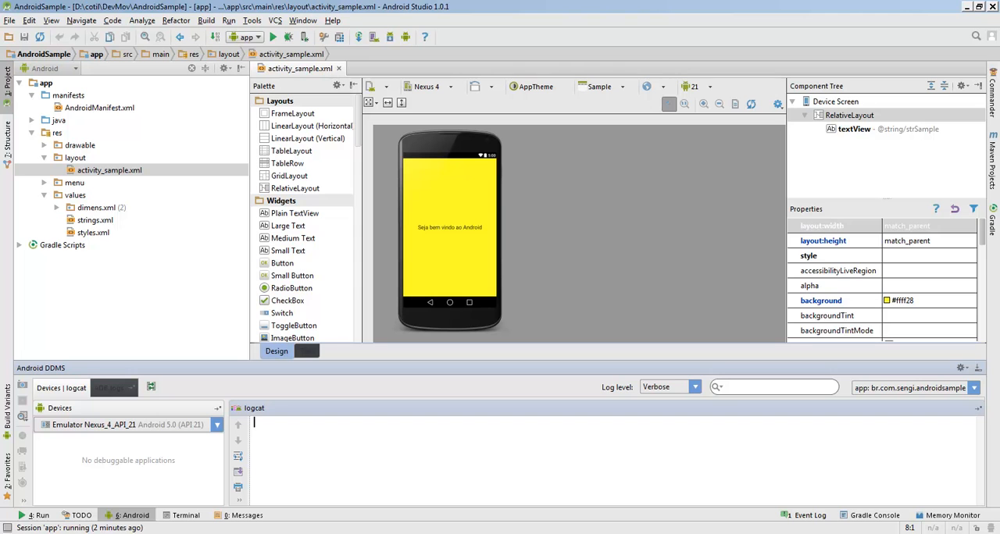
# Switch past the emulator to the already open Android Device Monitor and move its window lower
pyautogui.hotkey('alt', 'Tab')
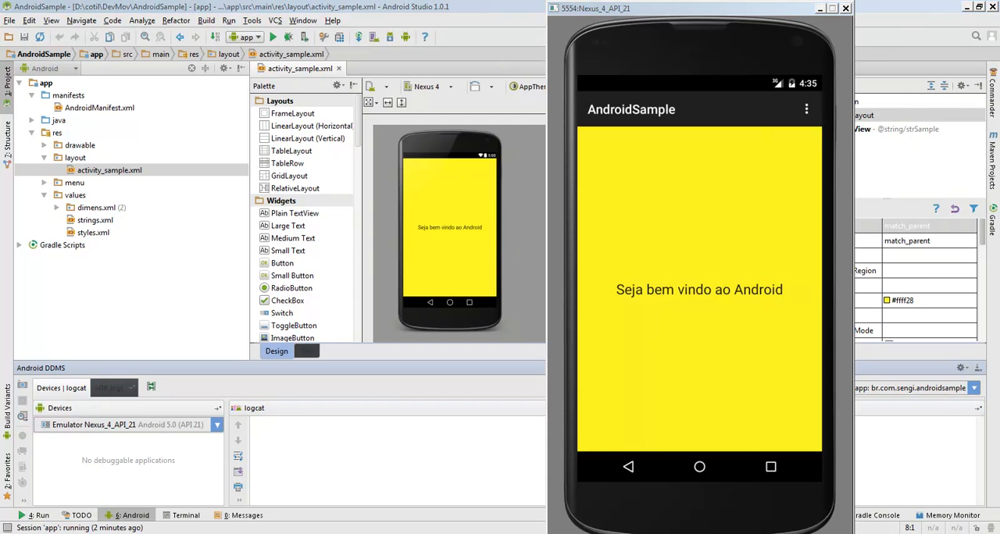
pyautogui.hotkey('alt', 'Tab')
pyautogui.hotkey('alt', 'Tab')
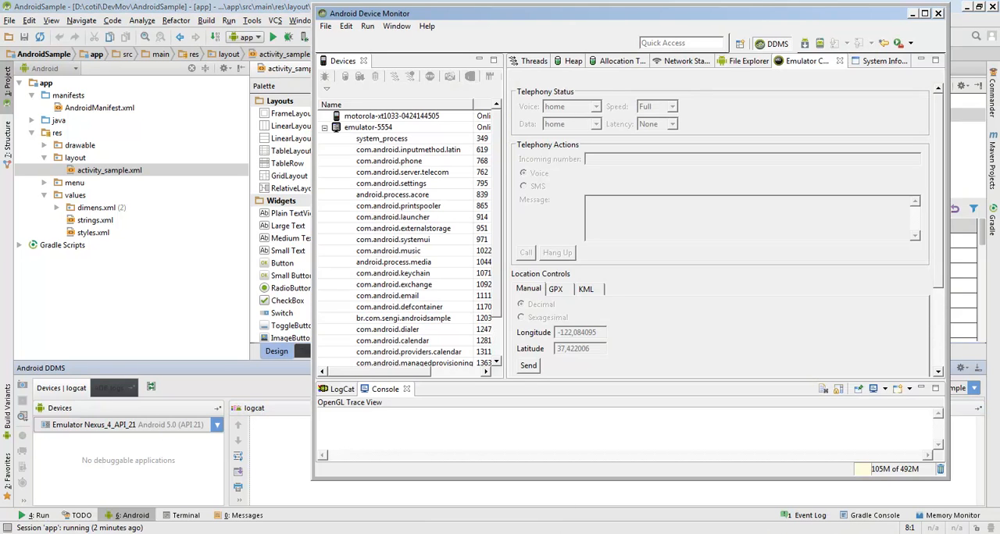
pyautogui.moveTo(797, 14); pyautogui.dragTo(777, 106)
# Return to Android Studio, bring up Android Device Monitor again and move its window higher on the desktop
pyautogui.click(252, 22)
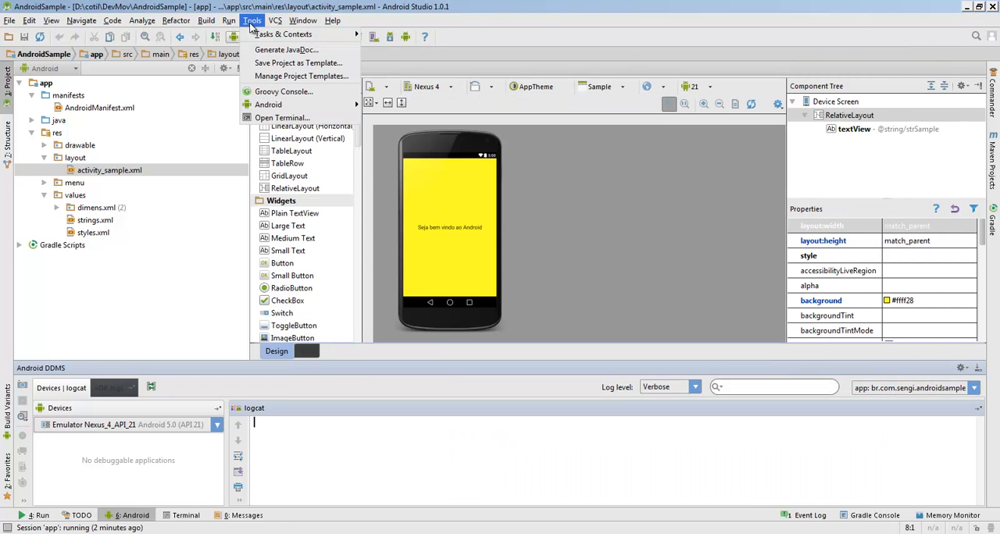
pyautogui.moveTo(283, 106)
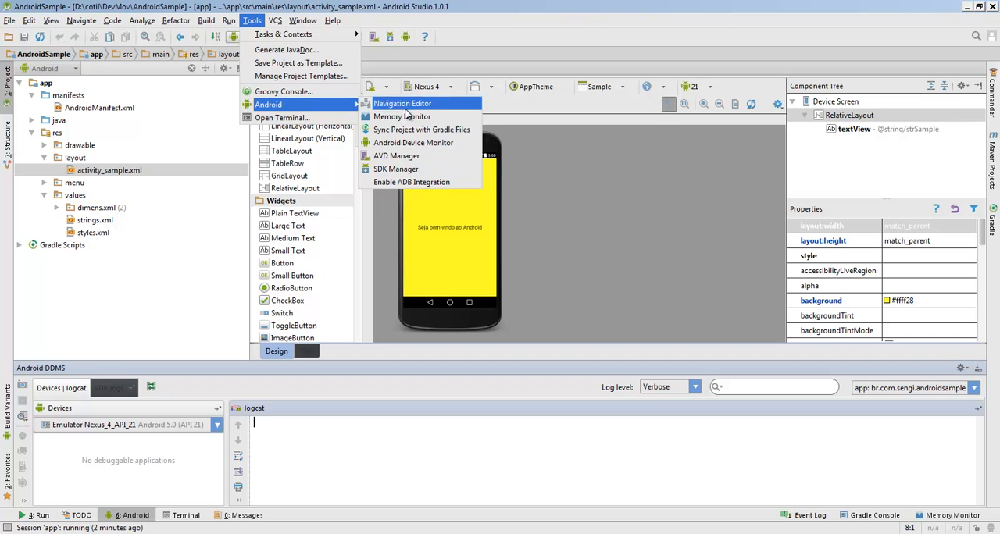
pyautogui.click(432, 146)
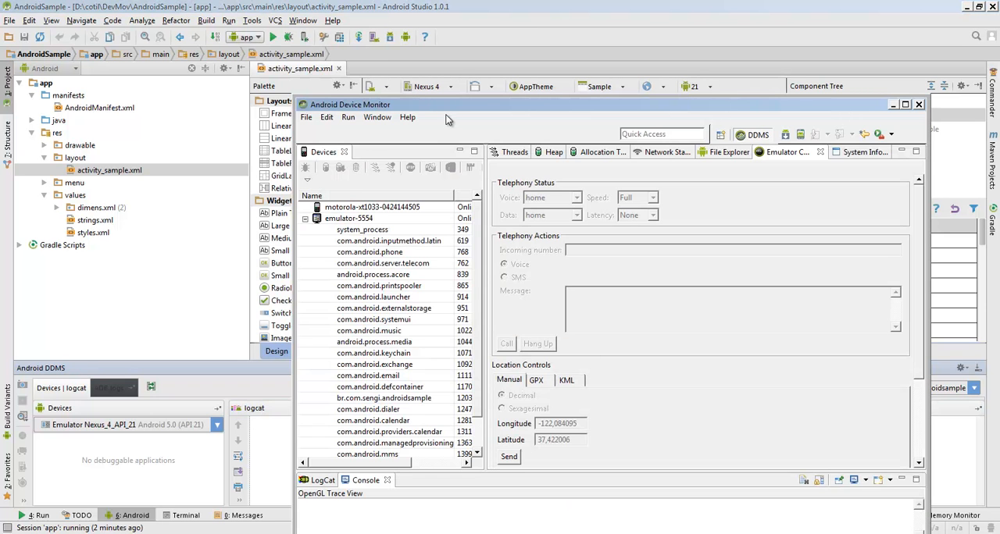
pyautogui.moveTo(440, 109); pyautogui.dragTo(371, 28)
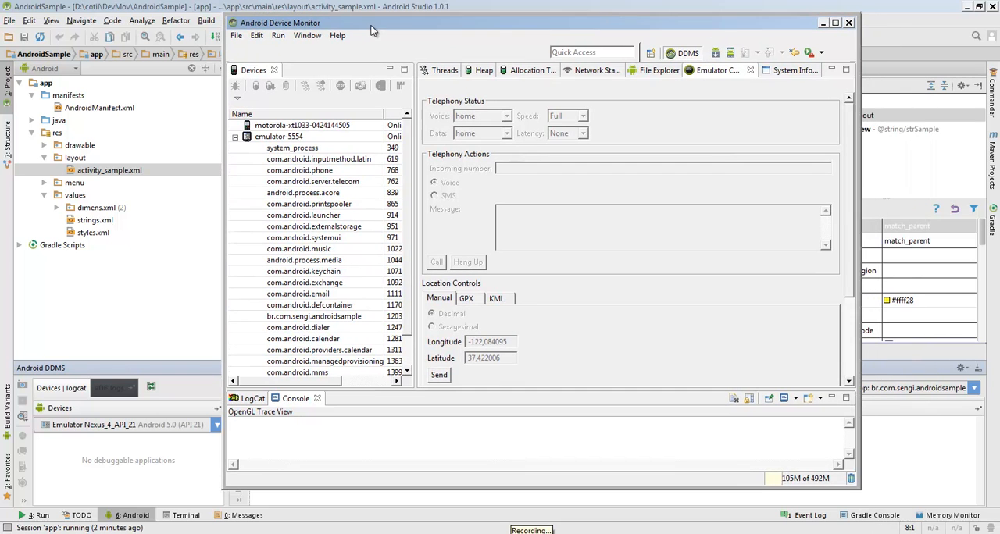
# Look at the Motorola device and emulator-5554 in the Devices list and select the emulator's br.com.sengi.androidsample process
pyautogui.click(275, 137)
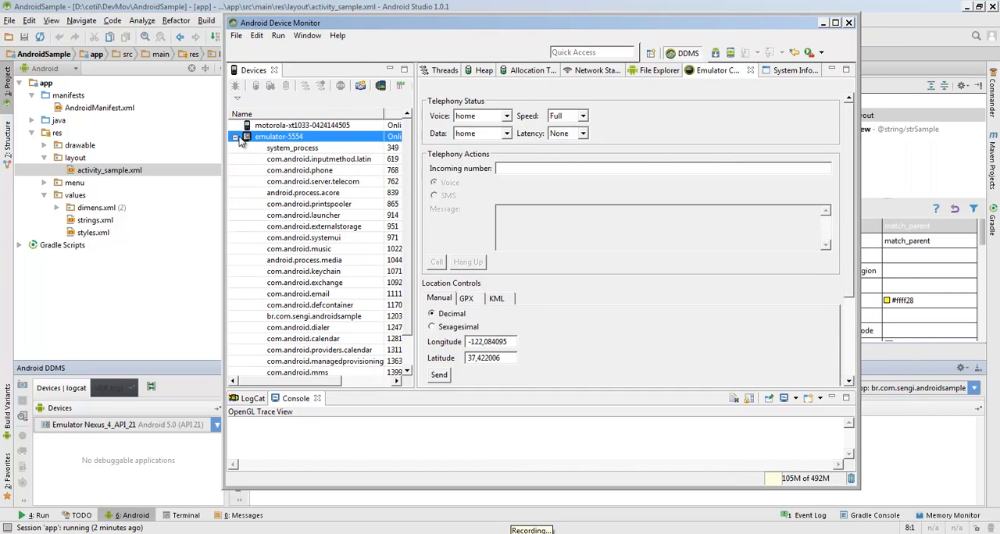
pyautogui.click(275, 128)
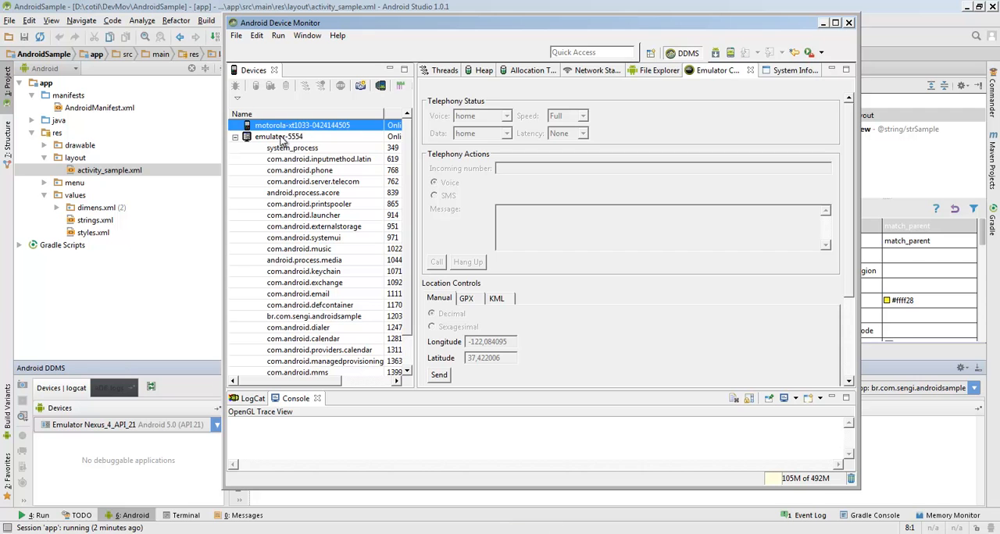
pyautogui.click(277, 139)
pyautogui.click(295, 318)
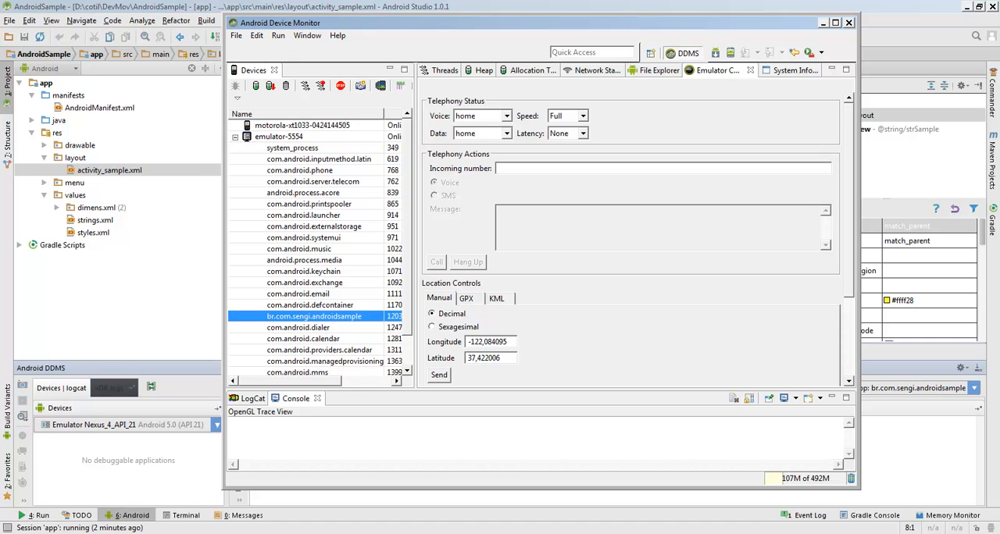
# Arrange the emulator beside Android Device Monitor and stop the br.com.sengi.androidsample process
pyautogui.hotkey('alt', 'Tab')
pyautogui.moveTo(620, 11); pyautogui.dragTo(763, 13)
pyautogui.moveTo(585, 24); pyautogui.dragTo(392, 25)
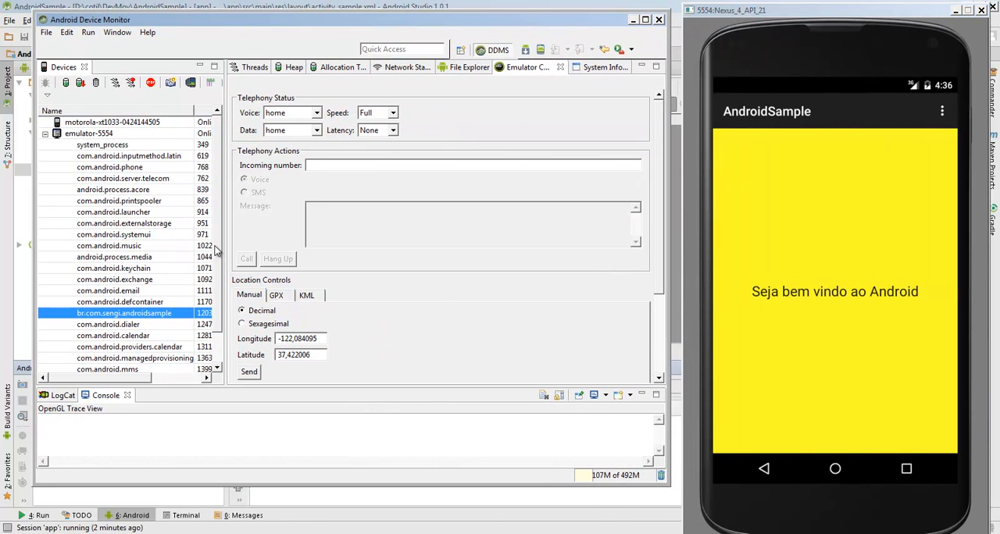
pyautogui.click(150, 83)
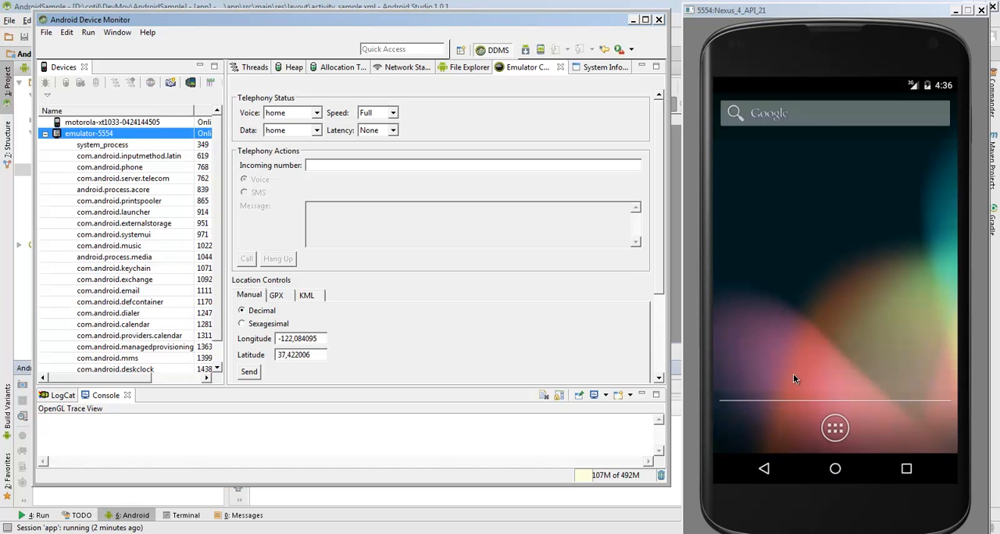
# Reopen AndroidSample on the emulator and save a capture of its screen as device-2015-02-20-143723.png in Documentos
pyautogui.click(839, 437)
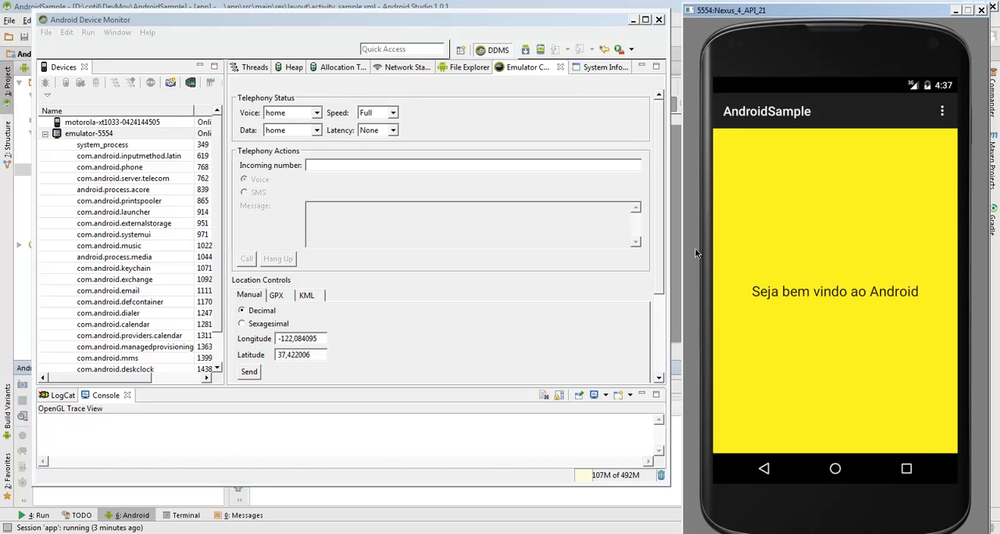
pyautogui.click(169, 84)
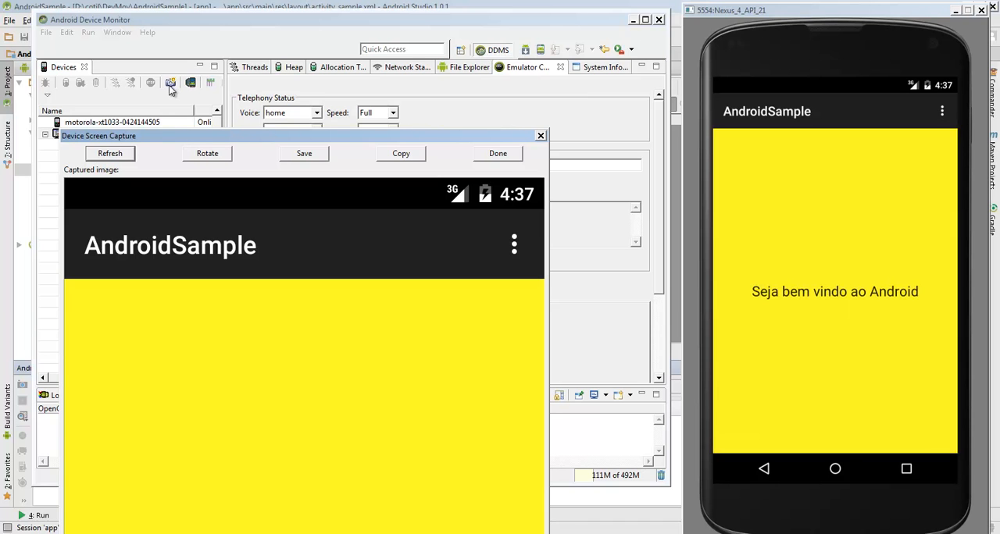
pyautogui.moveTo(203, 137); pyautogui.dragTo(214, 8)
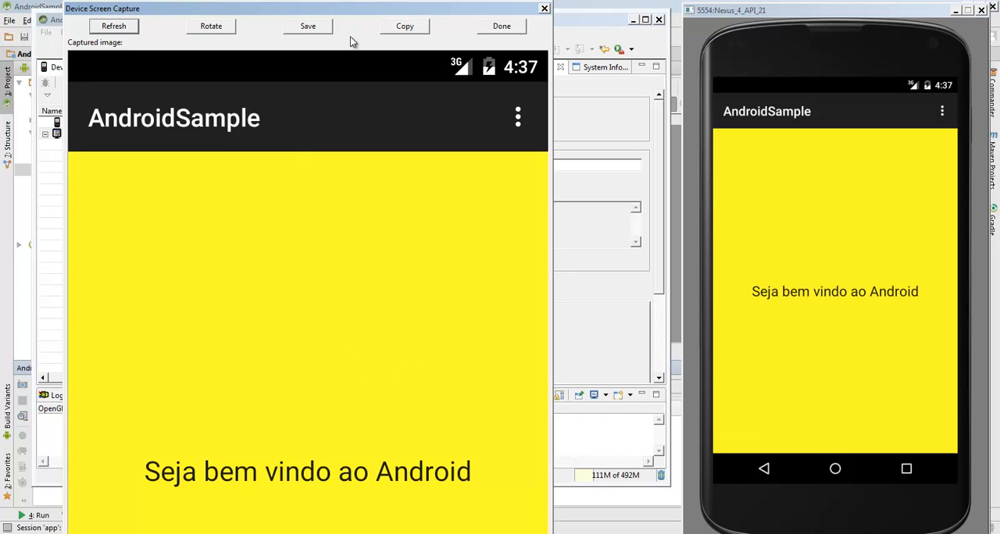
pyautogui.click(317, 28)
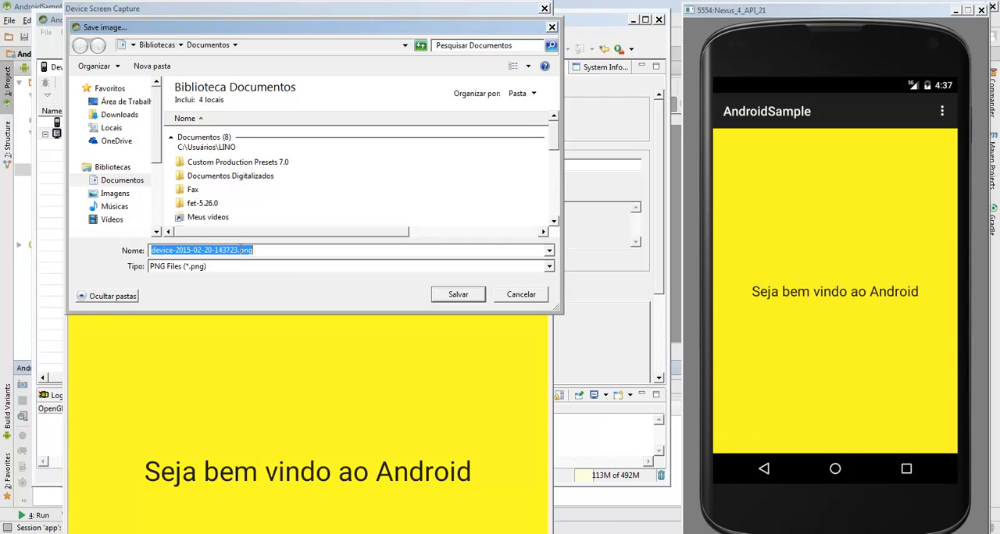
pyautogui.click(457, 296)
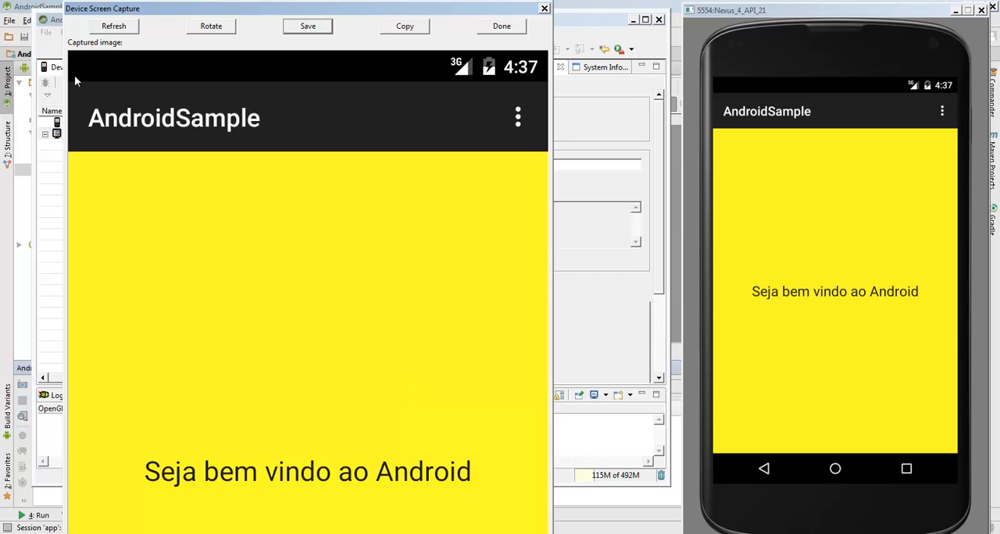
# Send the emulator to its home screen and refresh the device screen capture
pyautogui.click(834, 471)
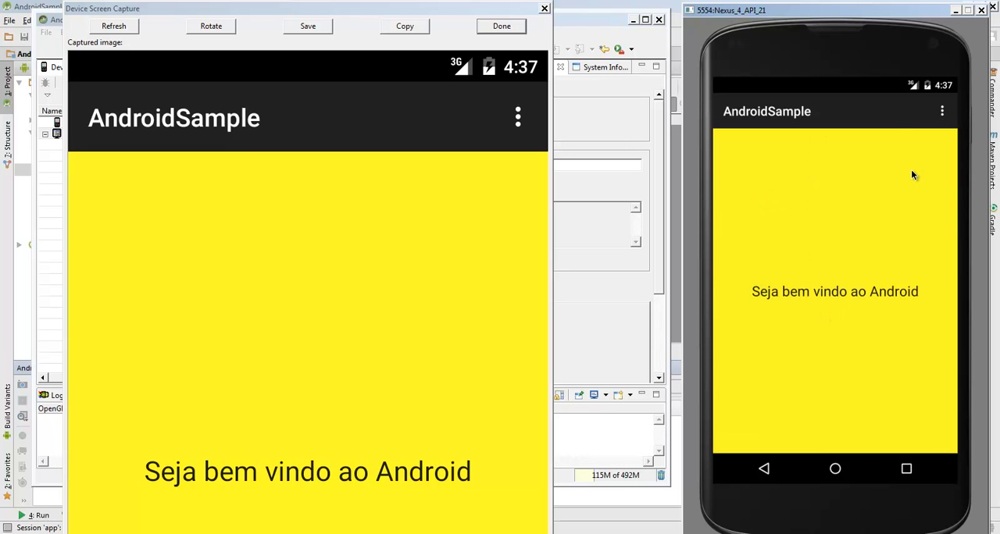
pyautogui.click(830, 474)
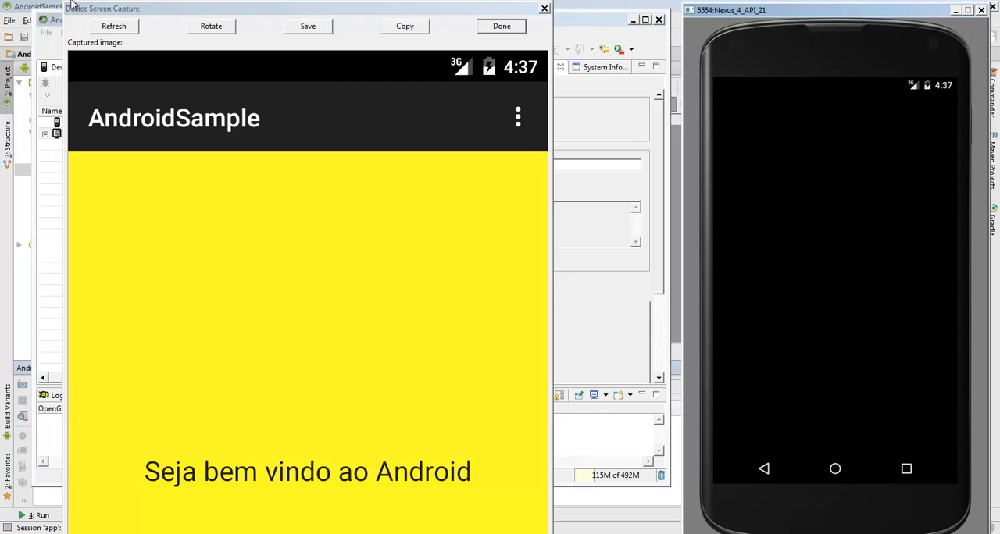
pyautogui.click(117, 26)
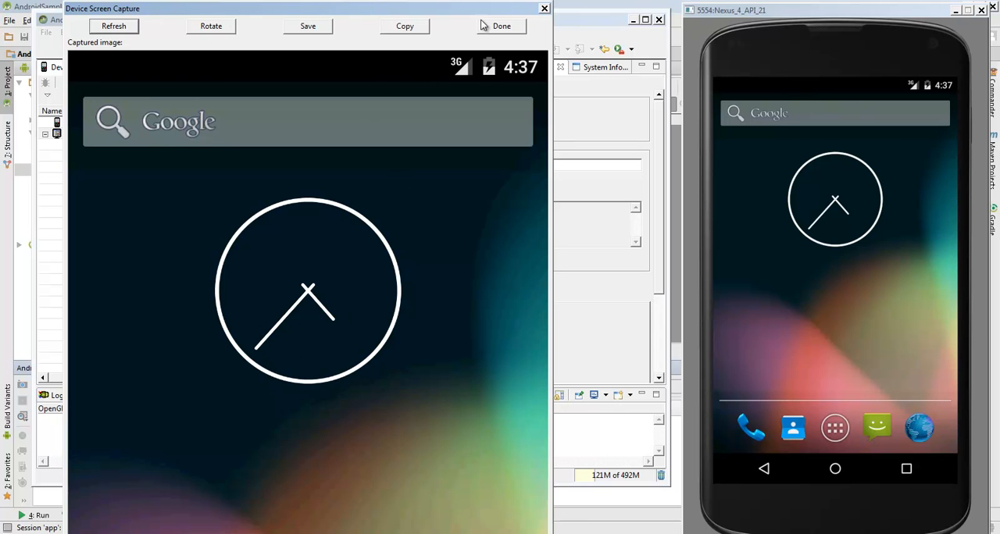
# Close the device screen capture and Android Device Monitor, and return to Android Studio
pyautogui.click(502, 27)
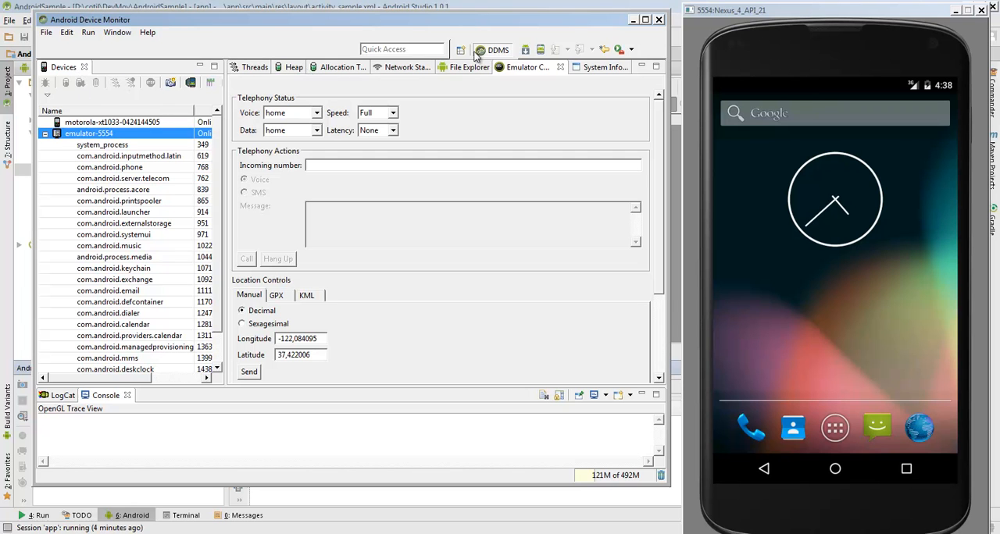
pyautogui.click(658, 20)
pyautogui.click(565, 484)
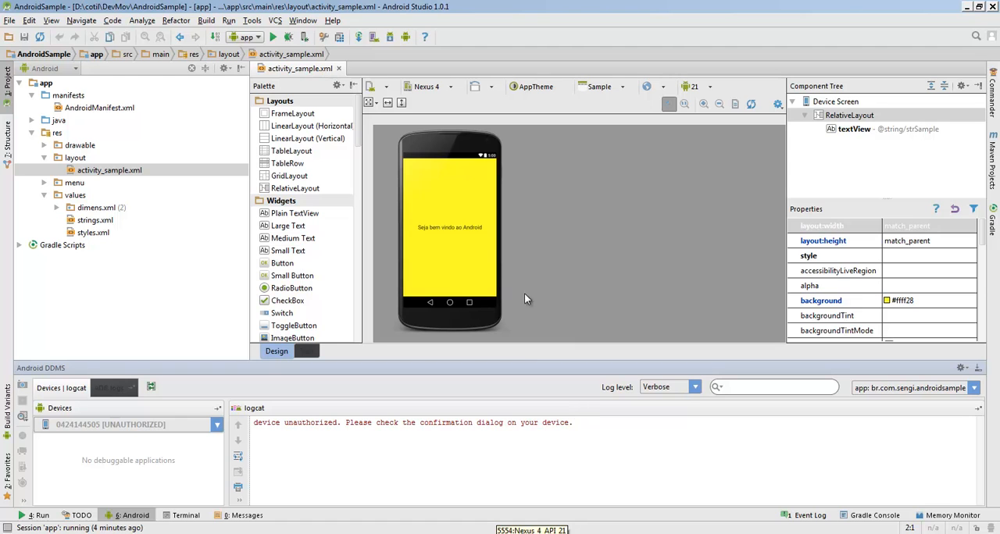